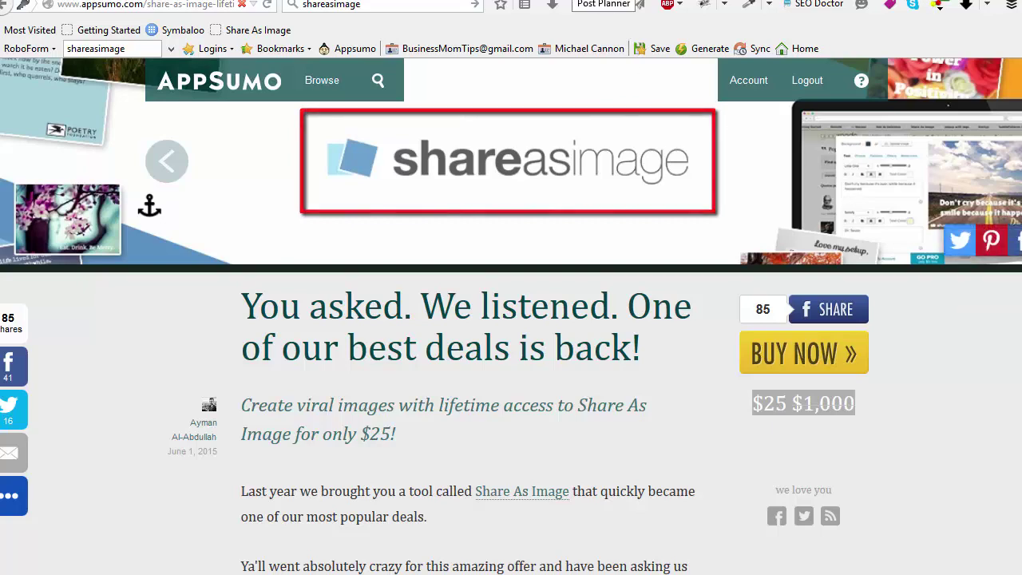
click(639, 5)
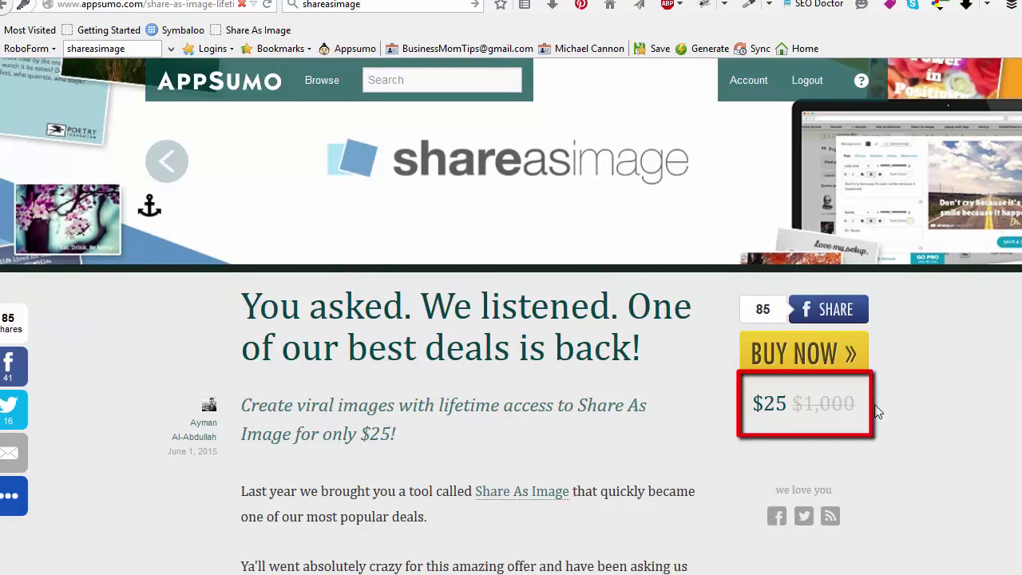
drag(878, 411, 743, 411)
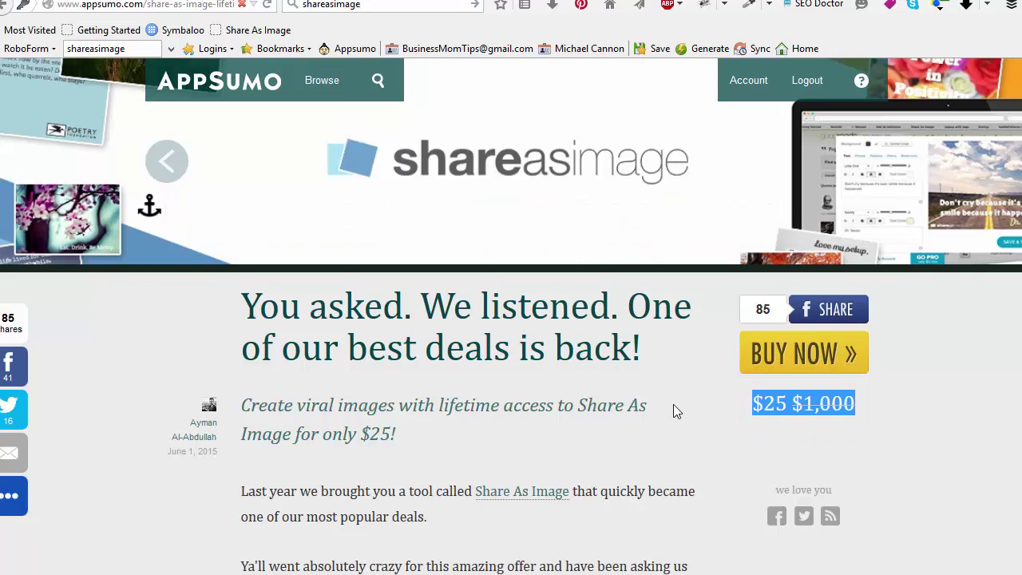
click(573, 349)
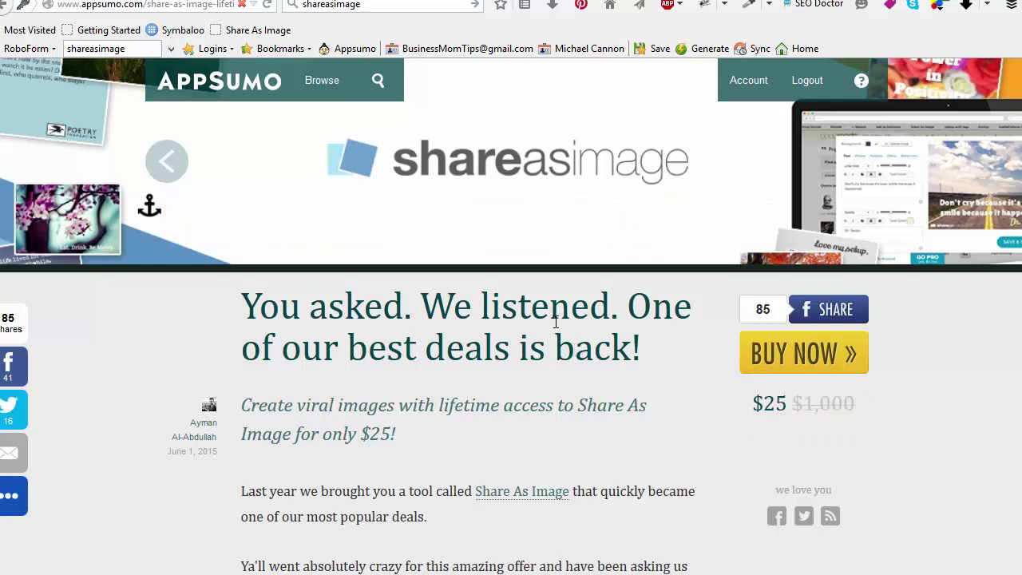
mouse_move(502, 143)
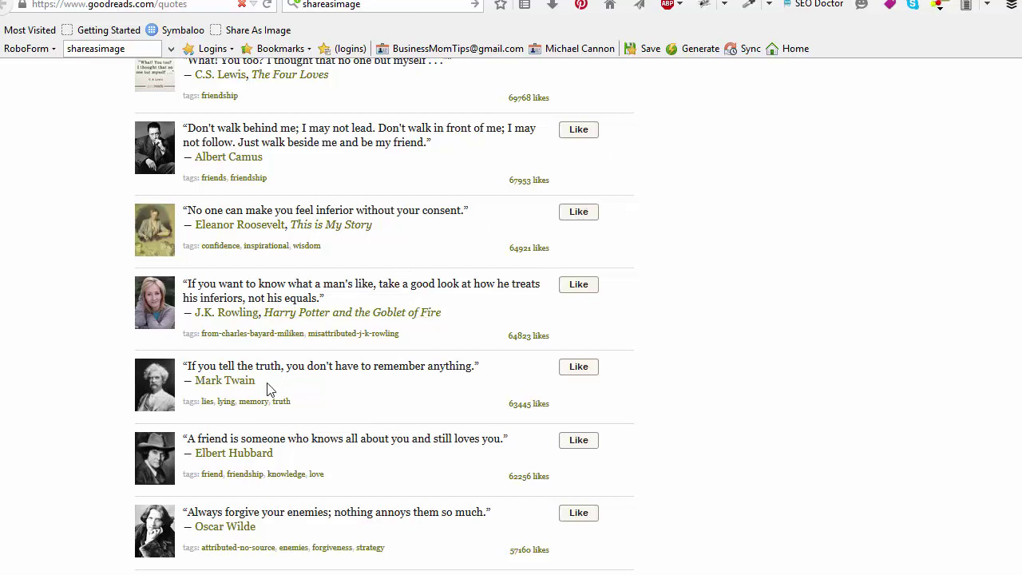
- Select the Mark Twain quote about telling the truth, including its attribution, and open it in the Share As Image editor
drag(269, 389, 182, 374)
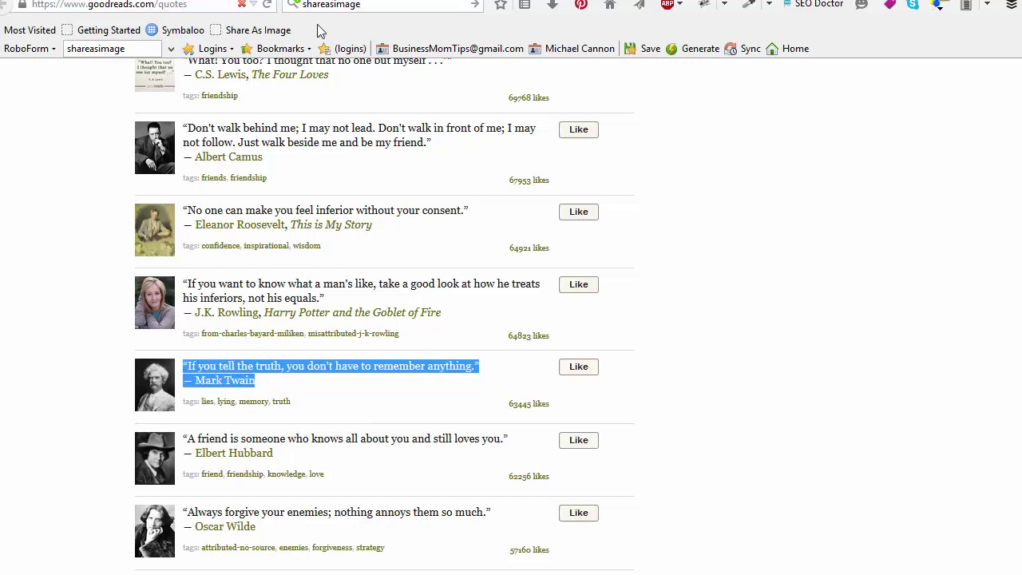
click(268, 32)
click(268, 37)
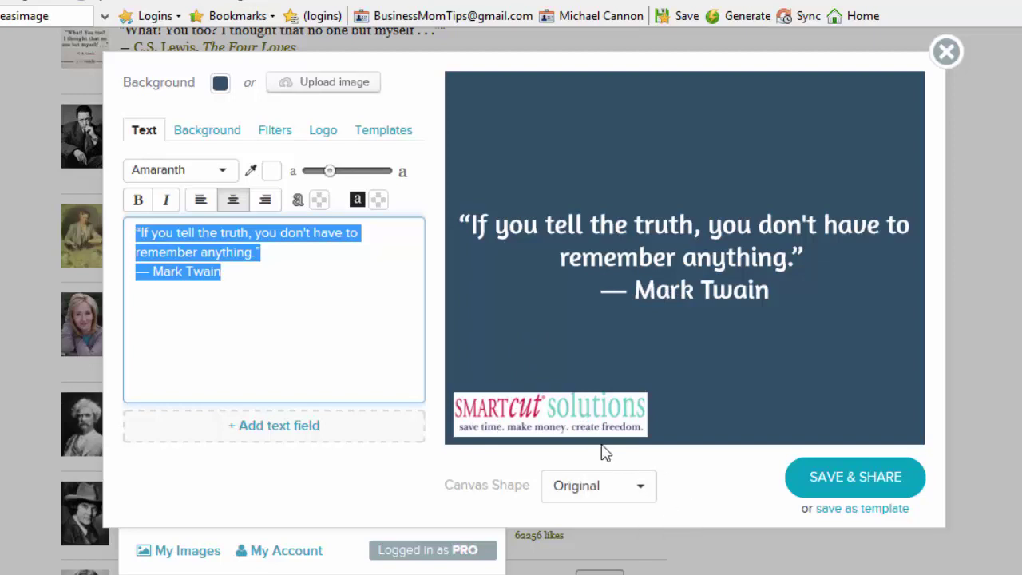
- Set the quote's font to Buenard and make the text slightly larger
click(278, 286)
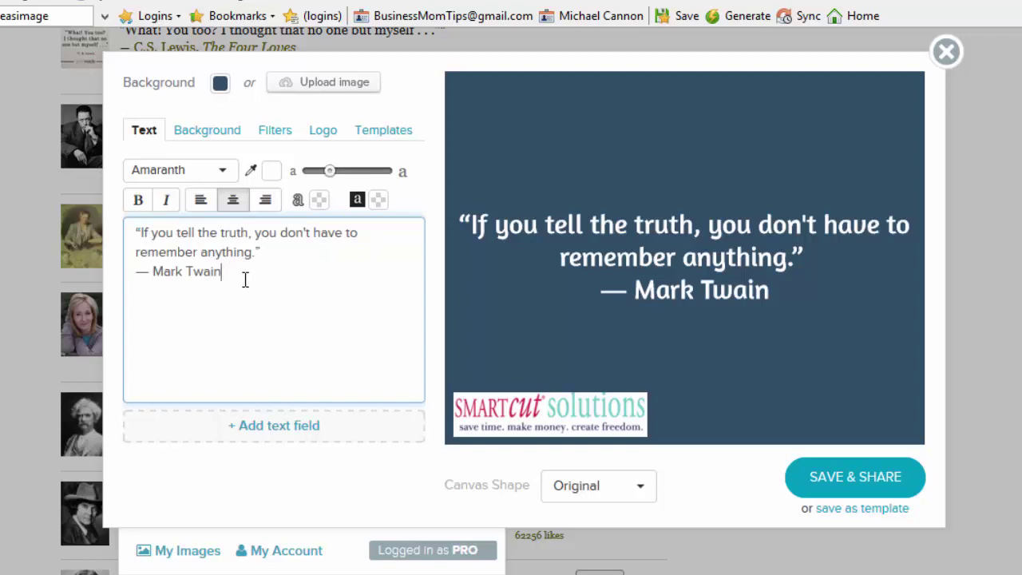
drag(232, 277, 134, 238)
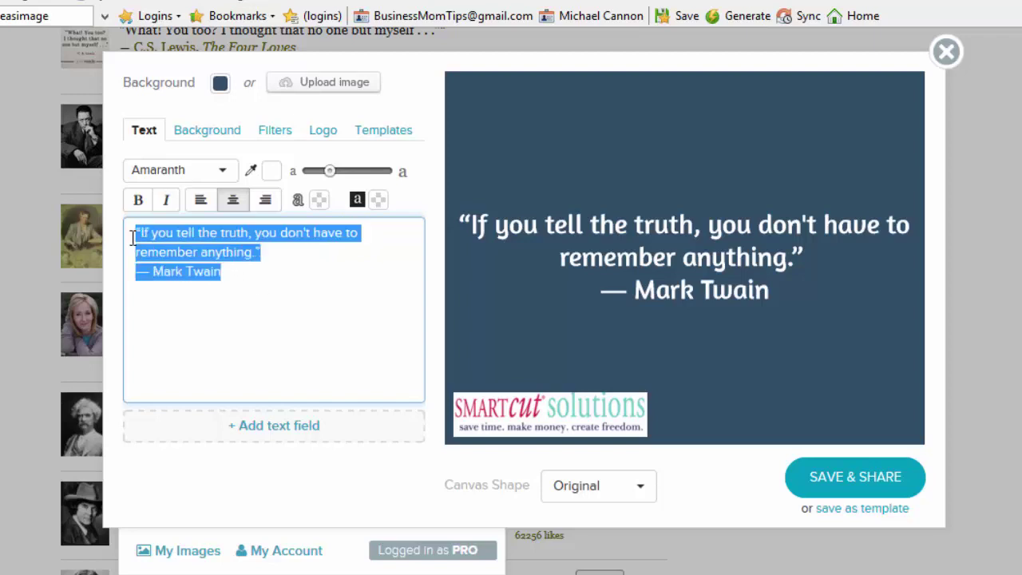
click(227, 182)
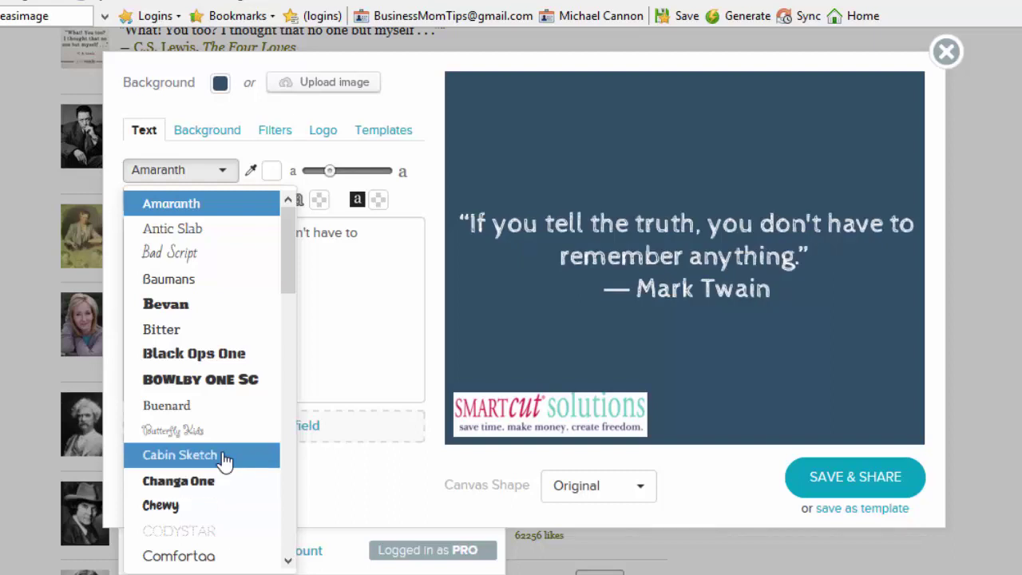
click(216, 415)
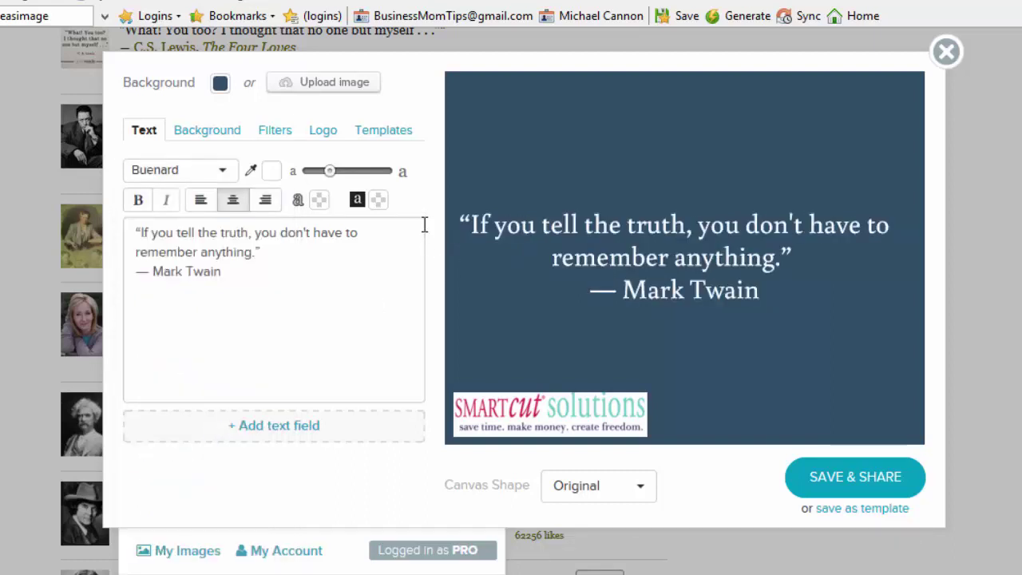
drag(329, 177, 343, 185)
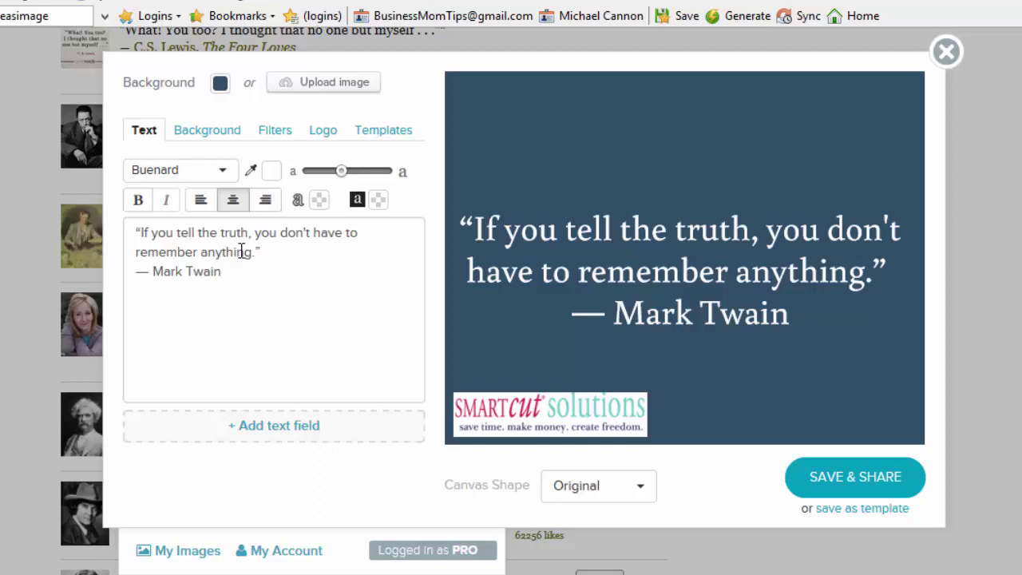
- Try left and centre alignment on the quote, and settle on right alignment
click(206, 207)
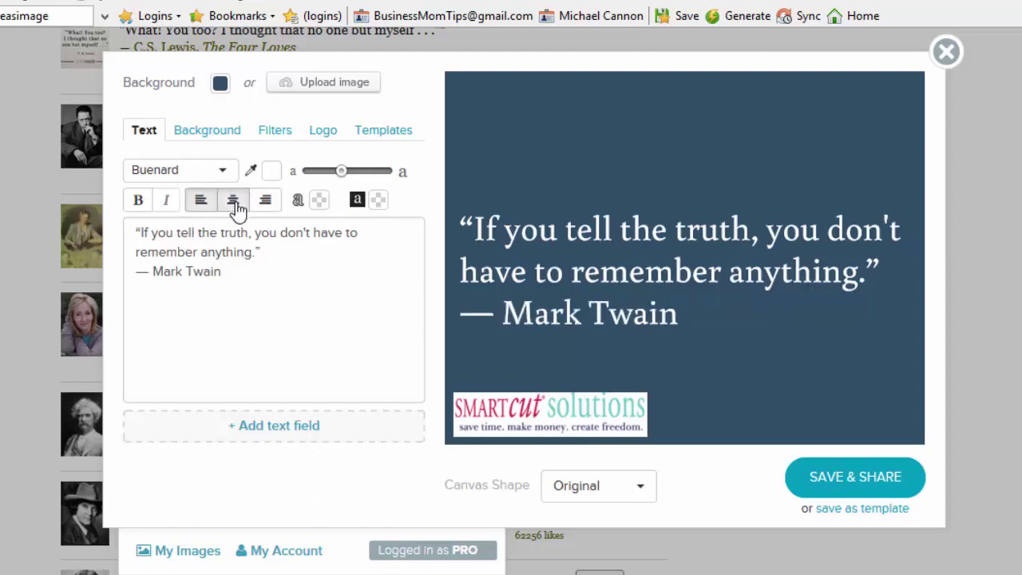
click(234, 204)
click(263, 203)
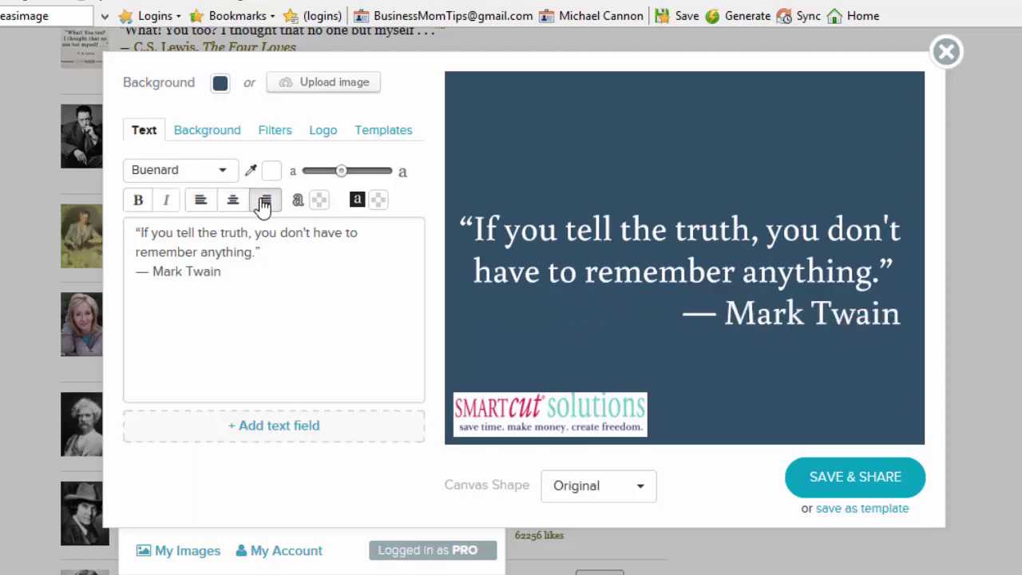
- Insert a blank line between the quote and the Mark Twain attribution, and move the text block higher on the canvas
click(267, 253)
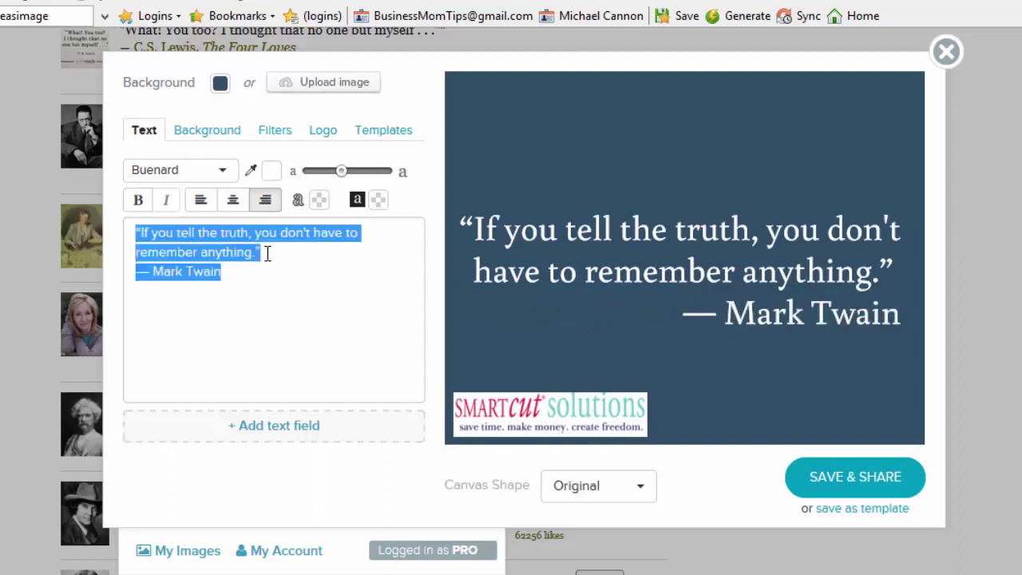
click(267, 253)
key(Return)
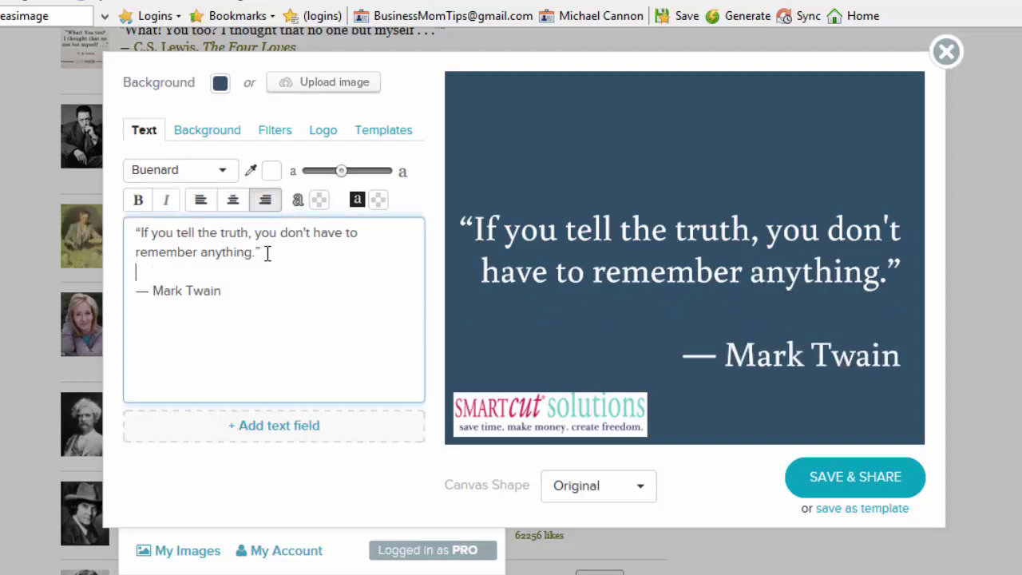
drag(657, 230, 657, 166)
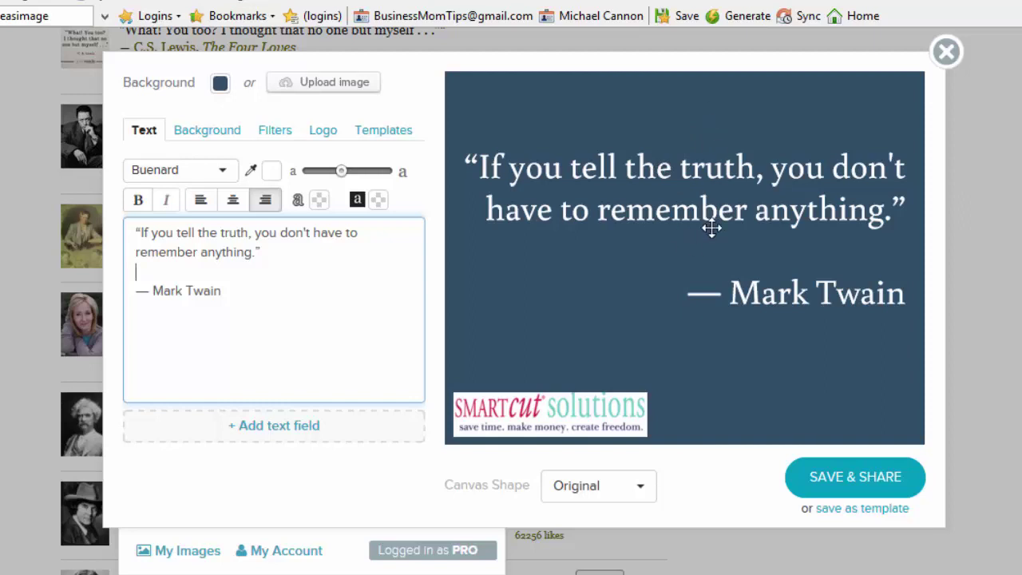
- Try bold formatting on the quote and turn it off again
click(380, 263)
click(150, 208)
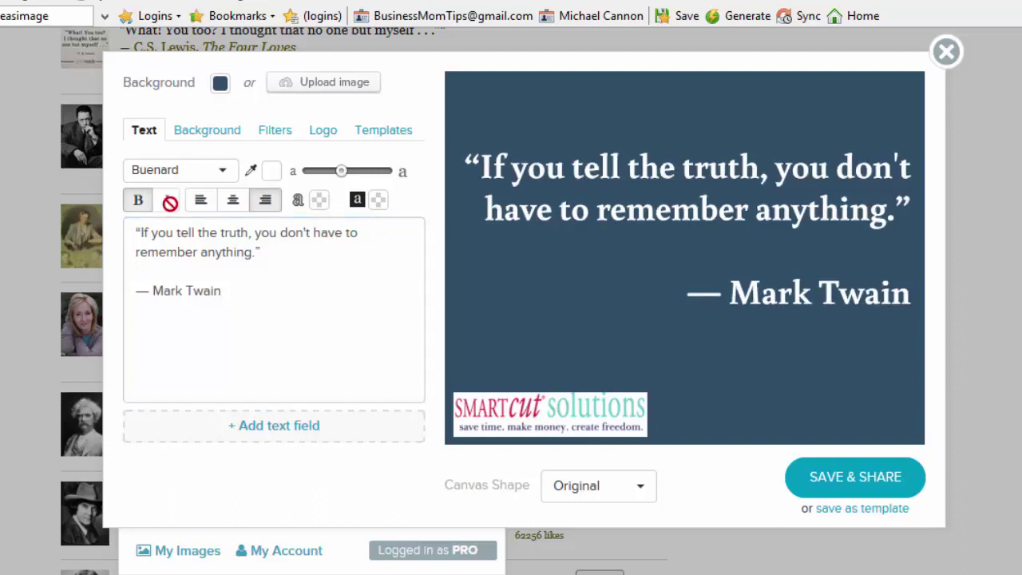
click(136, 204)
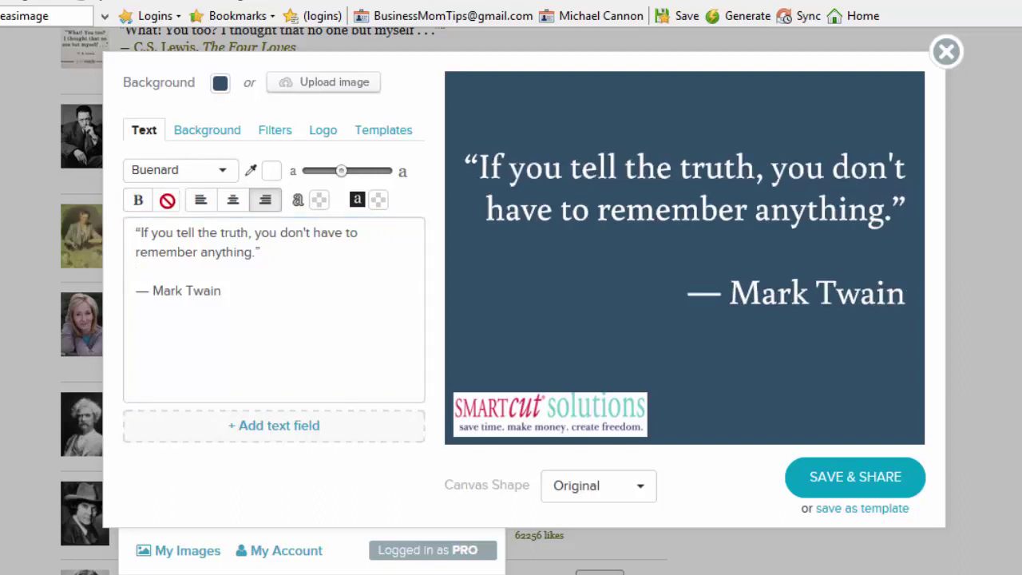
click(138, 207)
click(138, 206)
- Try a second text field reading "more text please.." beside the logo, and remove it
click(265, 428)
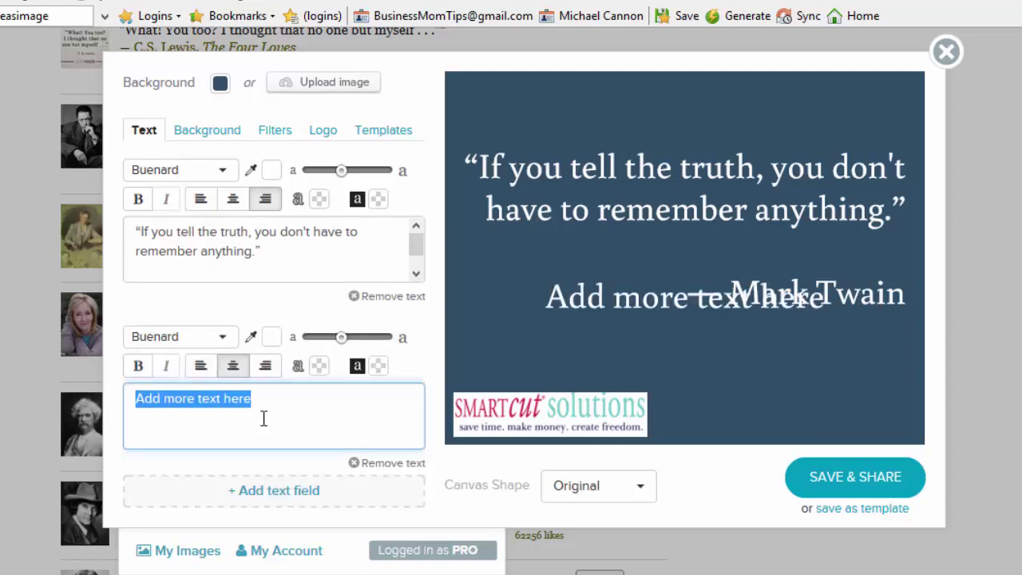
text(more te)
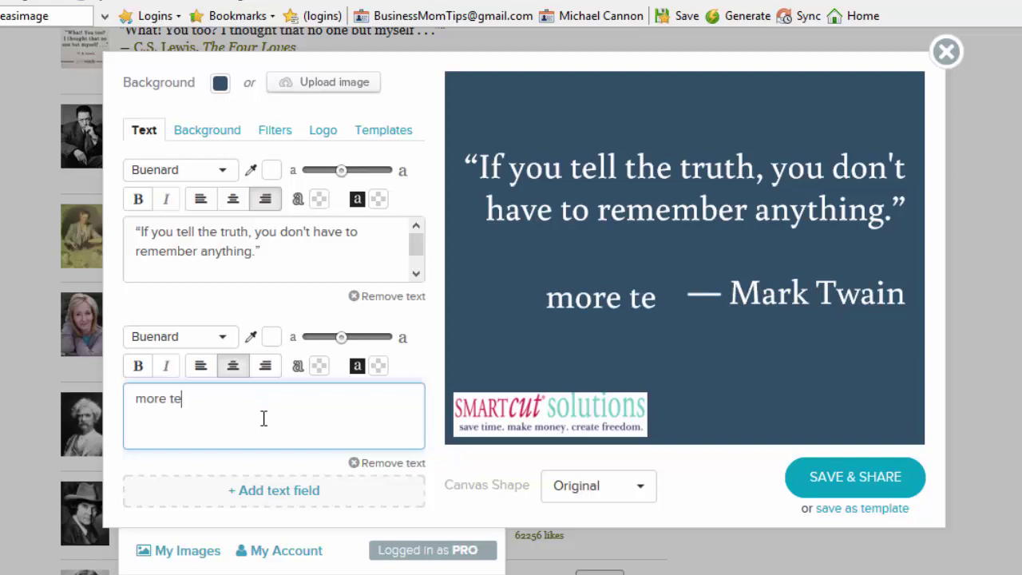
text(xt o)
key(BackSpace)
key(BackSpace)
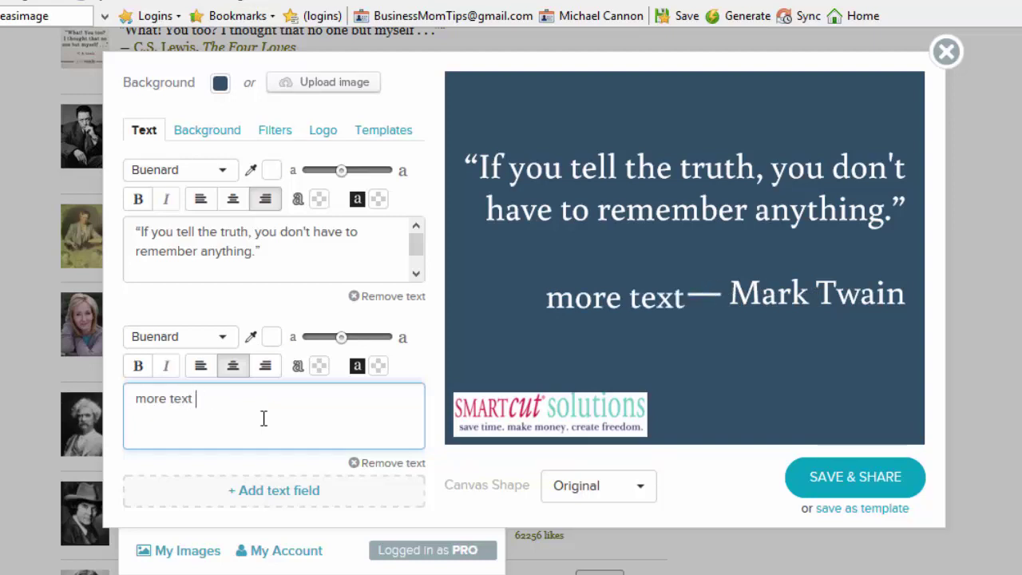
text(please)
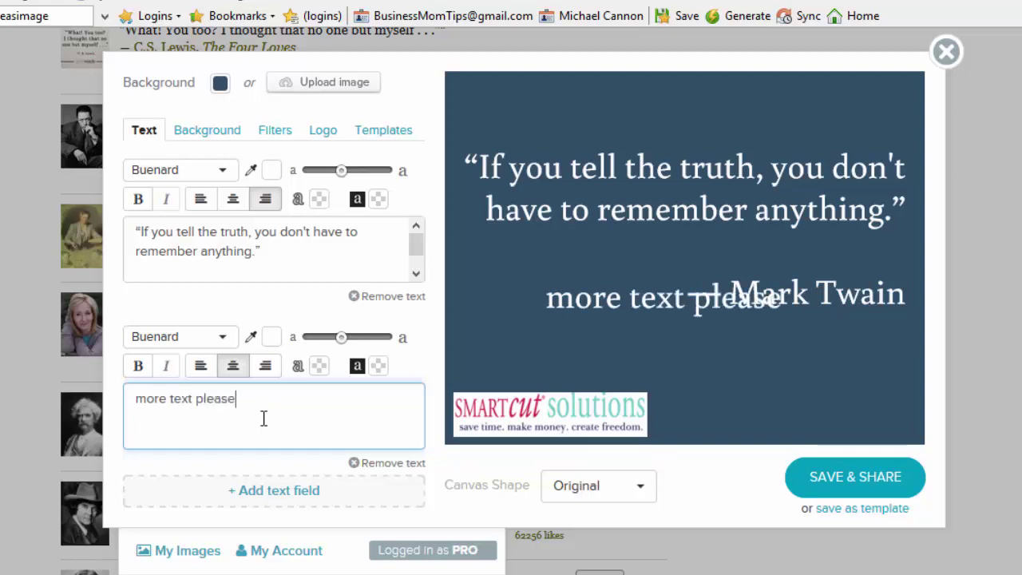
text(..)
drag(617, 304, 733, 412)
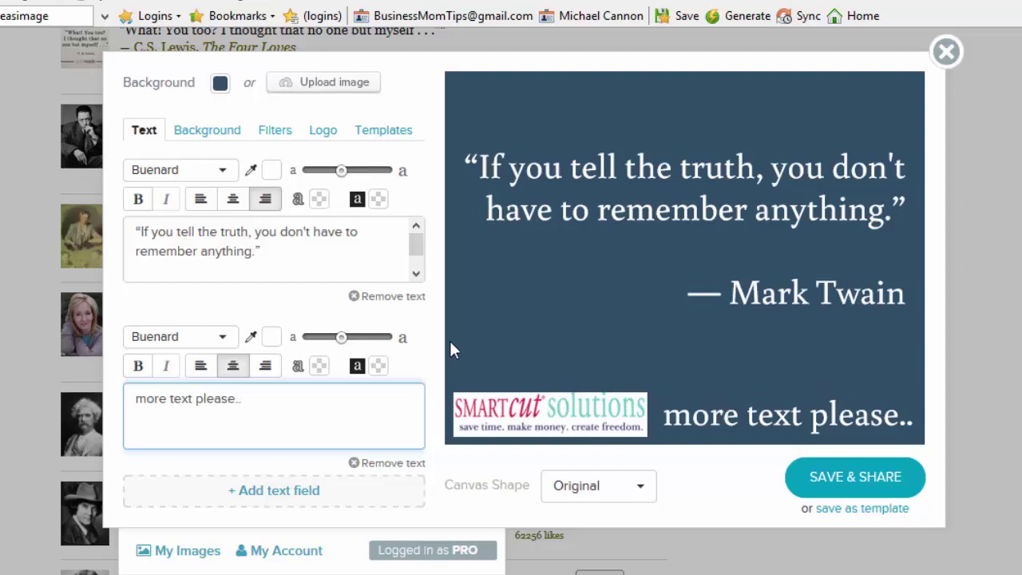
click(367, 467)
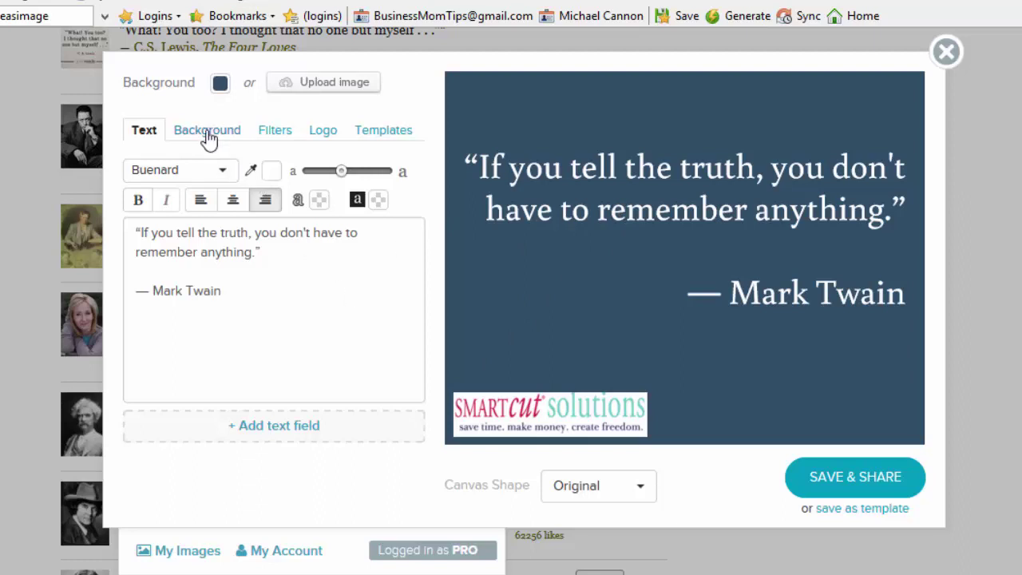
- Browse the preset templates for the quote image
click(372, 136)
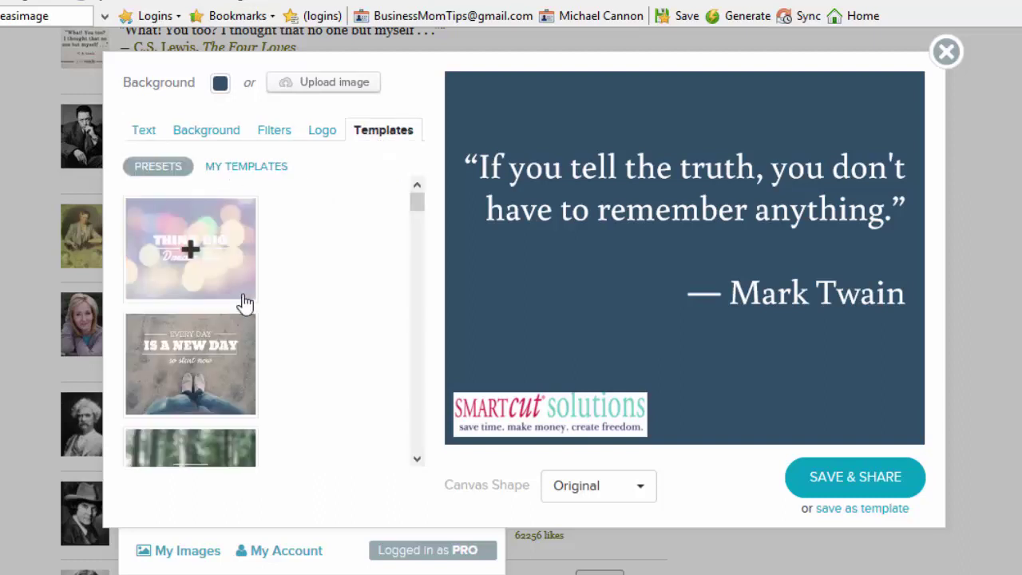
scroll(311, 317, down, 5)
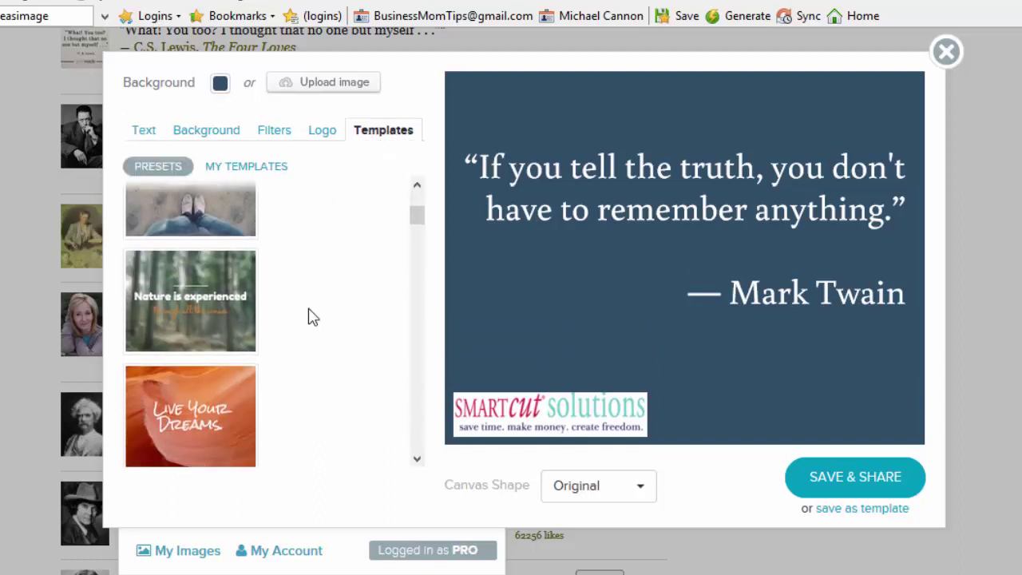
scroll(312, 317, down, 6)
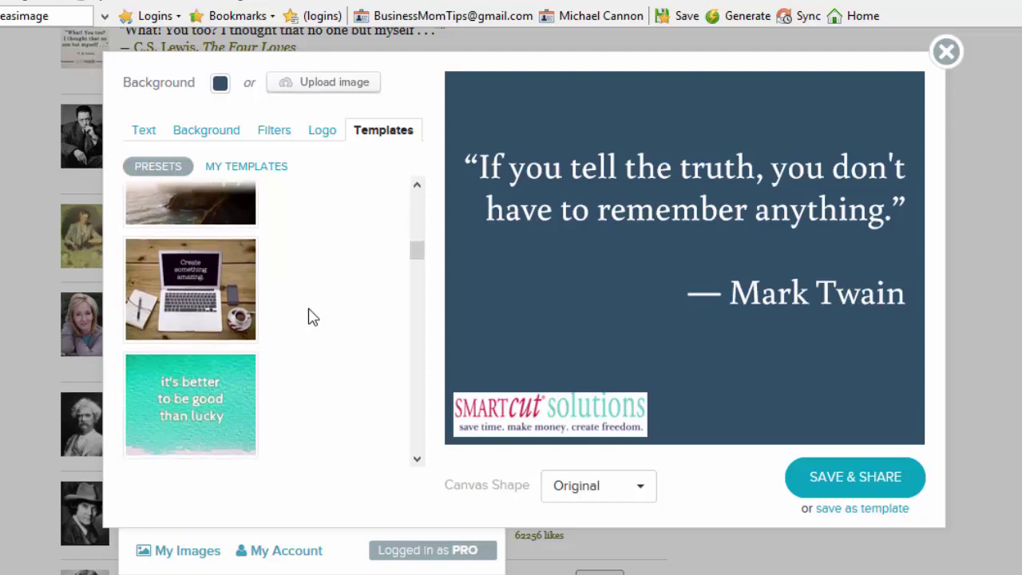
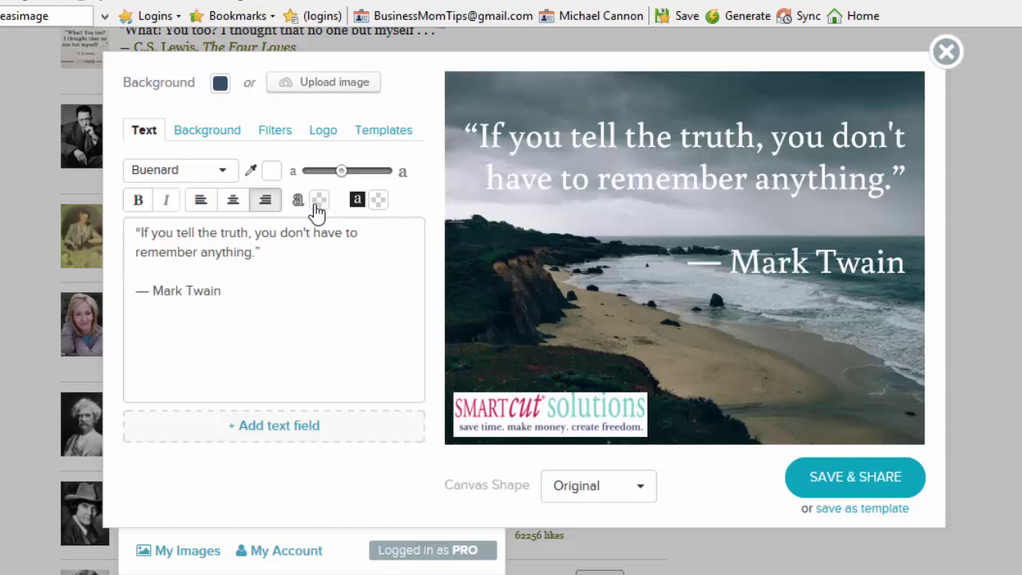
- Give the quote text a black outline, #000000
click(321, 204)
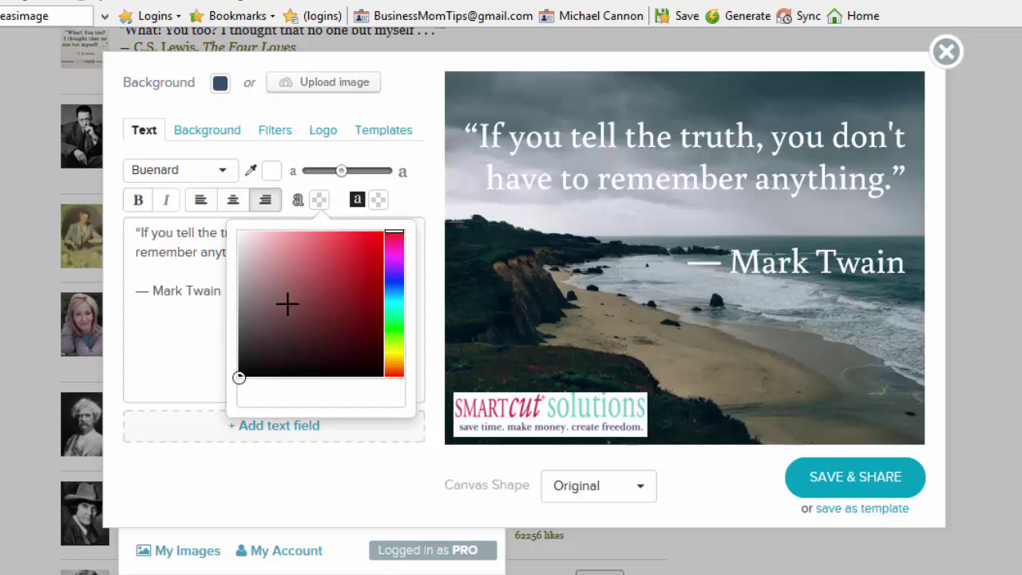
mouse_move(287, 303)
mouse_down()
mouse_move(274, 344)
mouse_move(235, 391)
mouse_up()
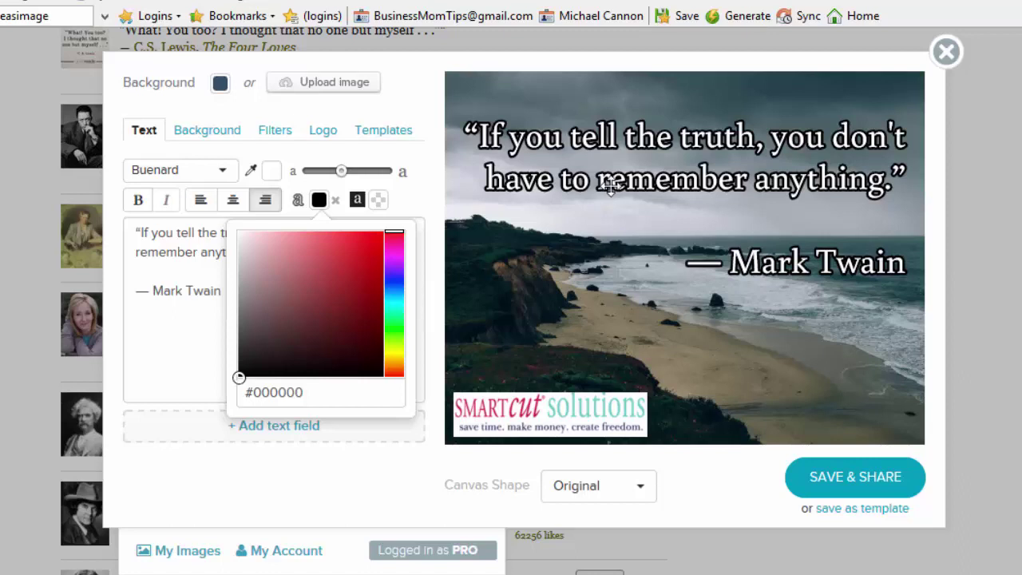
click(698, 337)
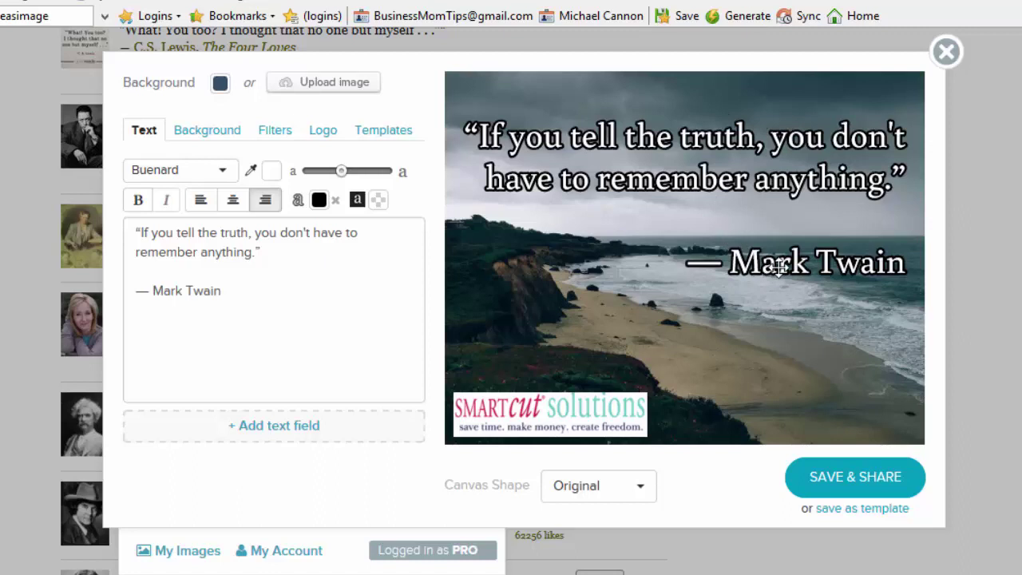
- Try a dark red #5e1818 background behind the quote text, and remove it
click(377, 200)
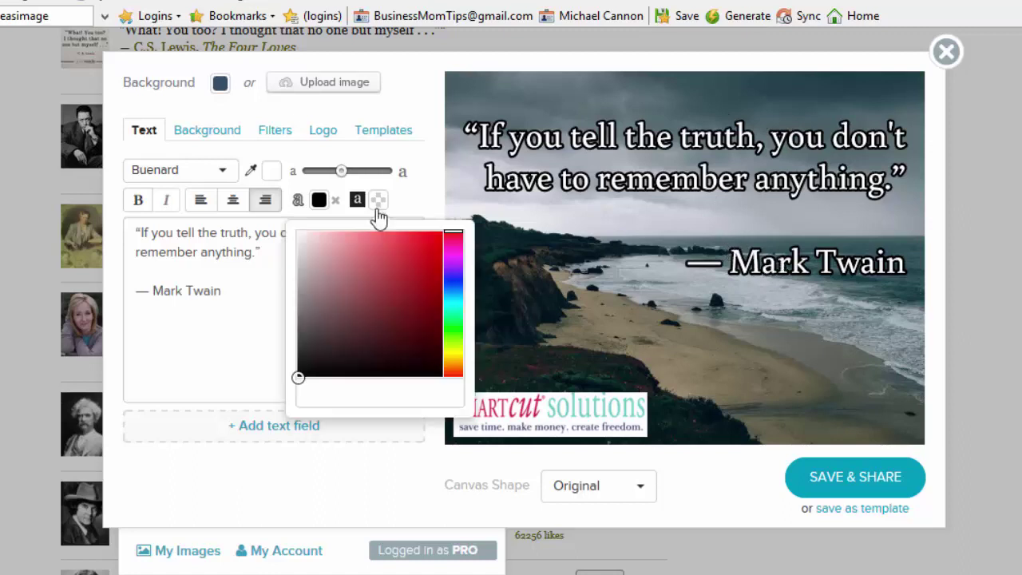
click(405, 323)
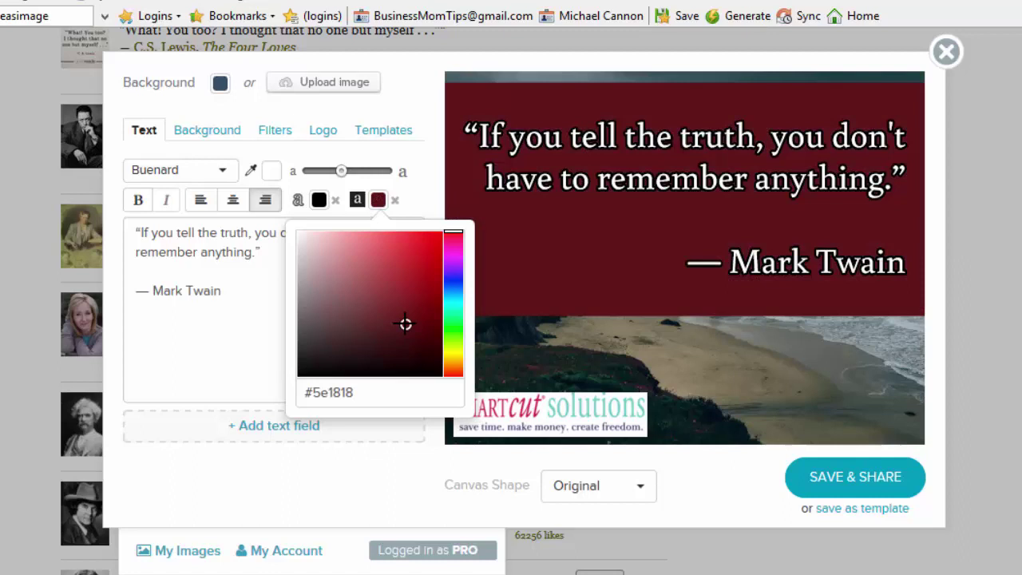
click(396, 201)
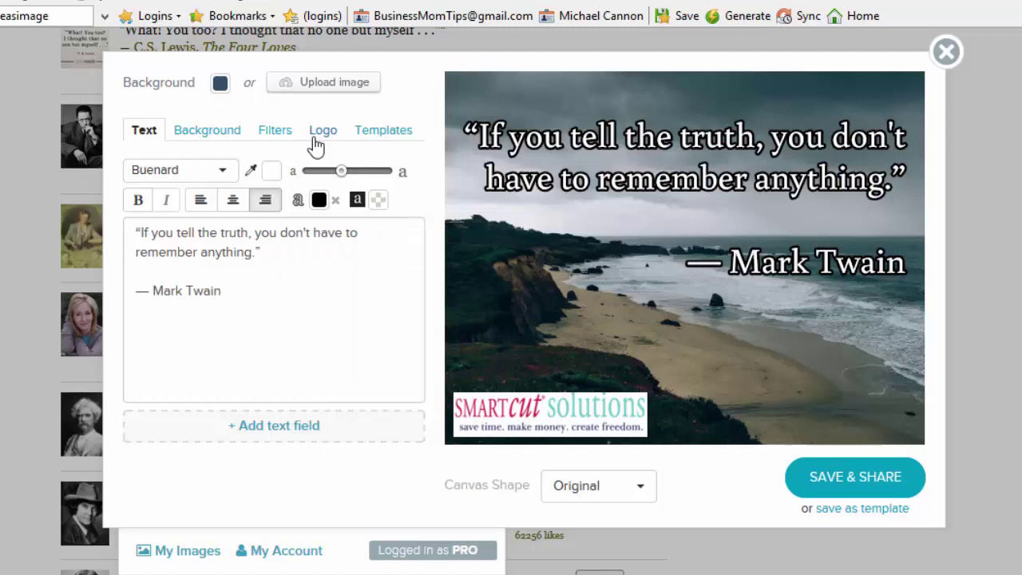
- Try the Blur, Sunrise and Love filters on the background photo, and settle on the Sin City filter
click(283, 132)
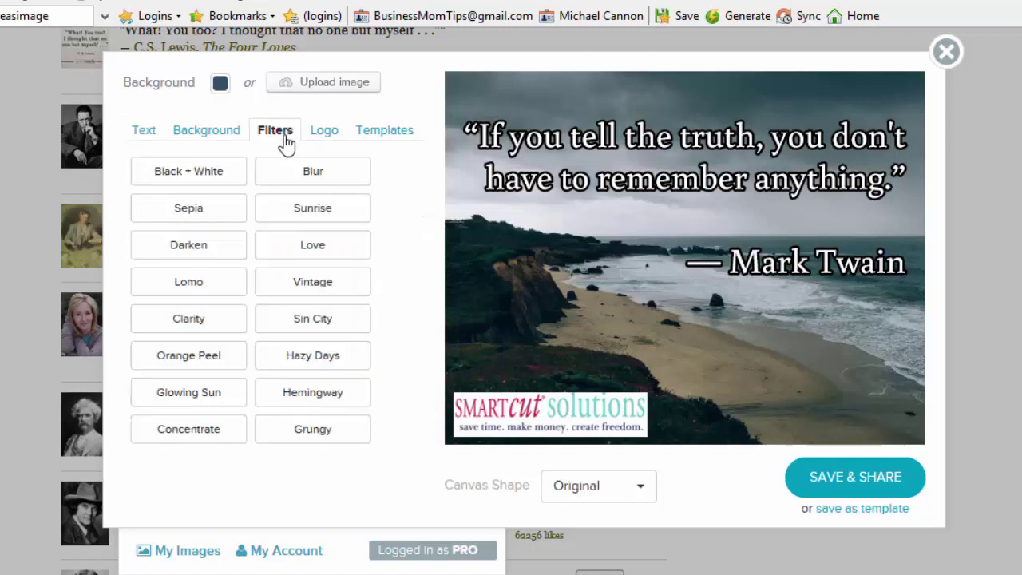
click(314, 172)
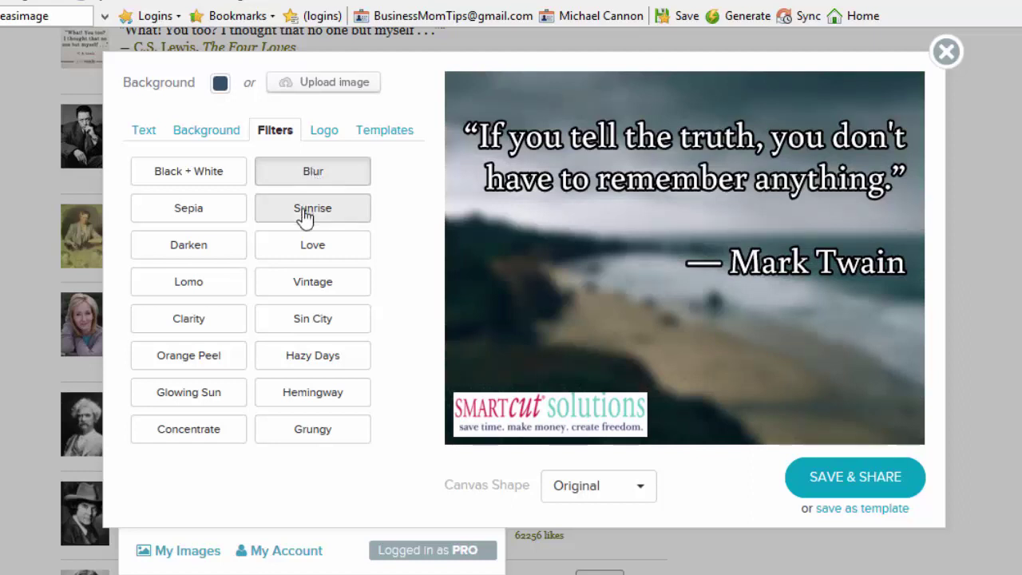
click(304, 214)
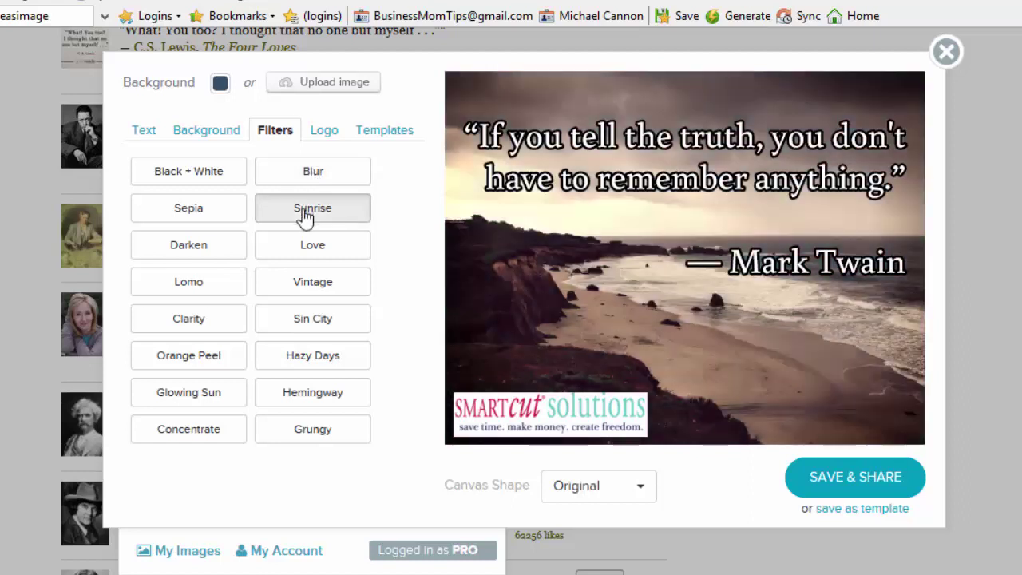
click(317, 244)
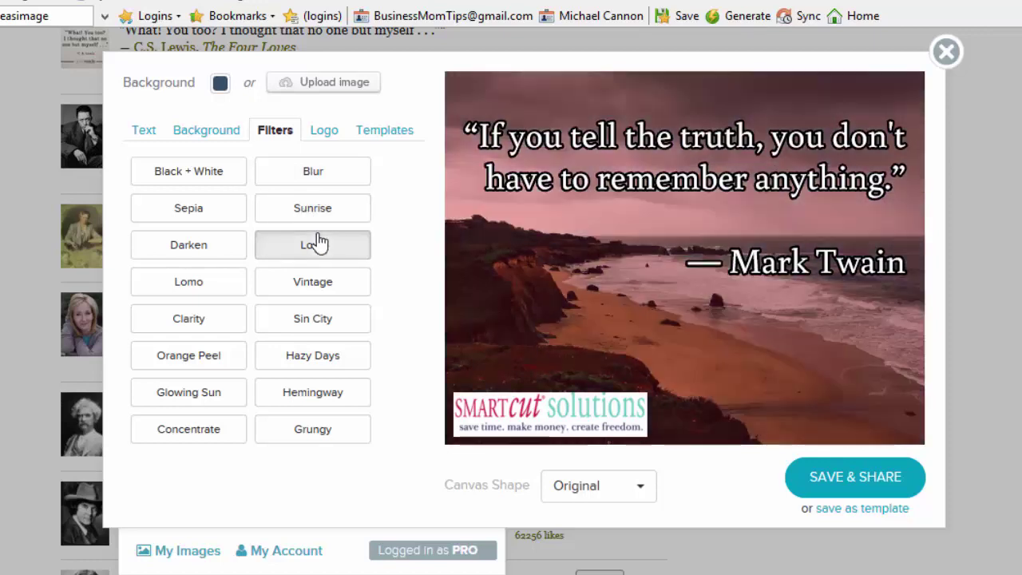
click(313, 326)
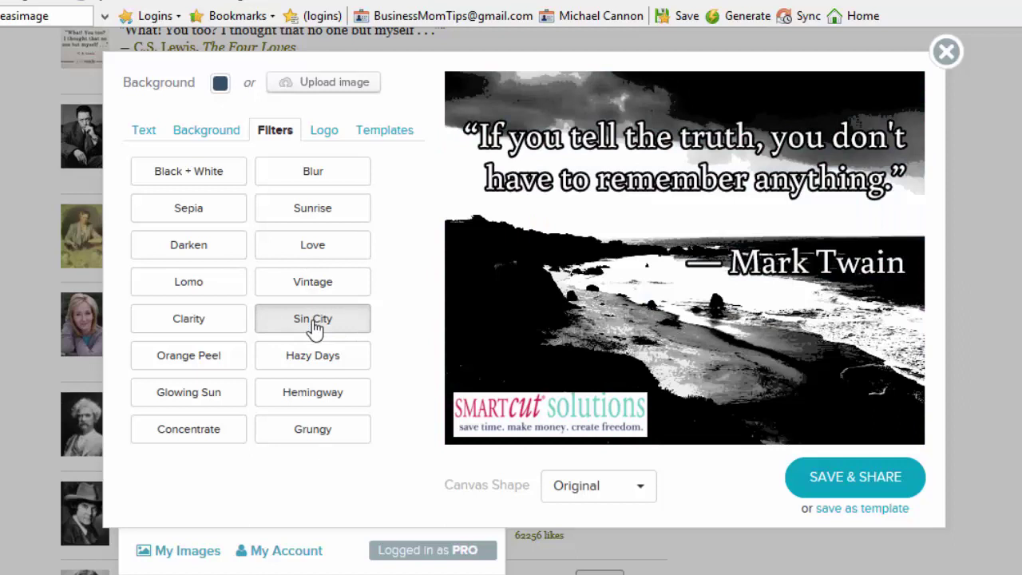
- Turn the logo off on the quote image and turn it back on
click(320, 142)
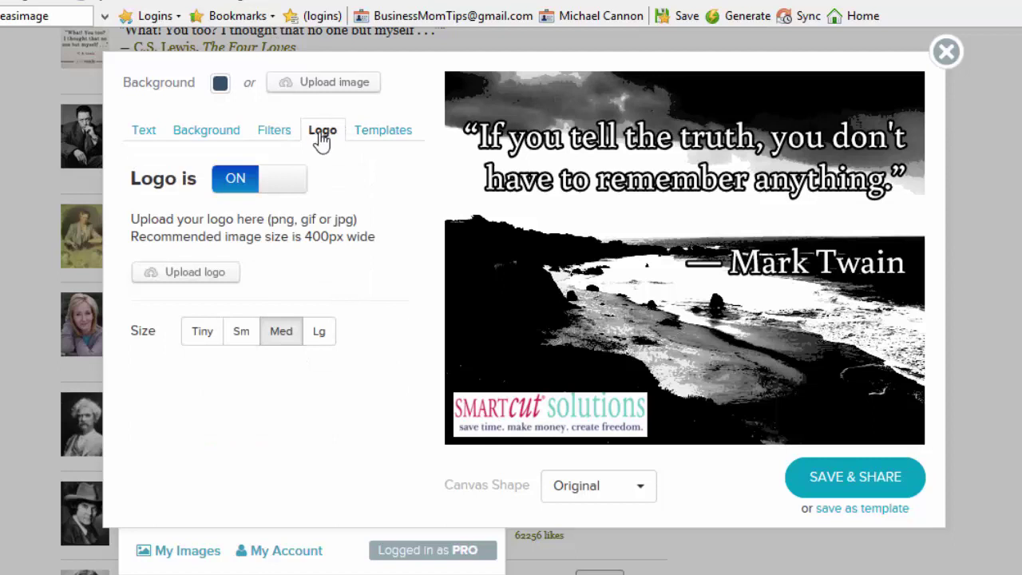
click(243, 189)
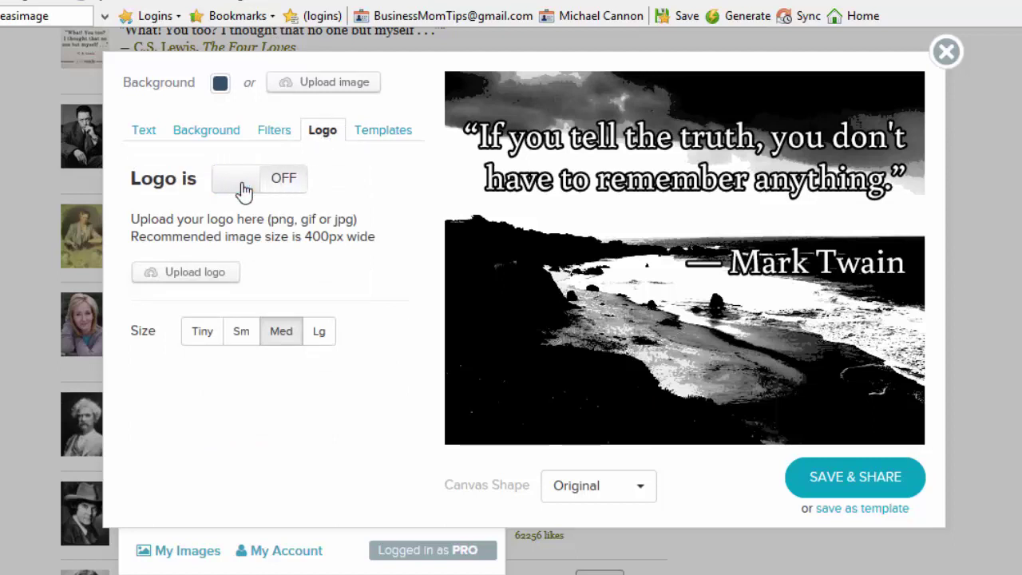
click(243, 190)
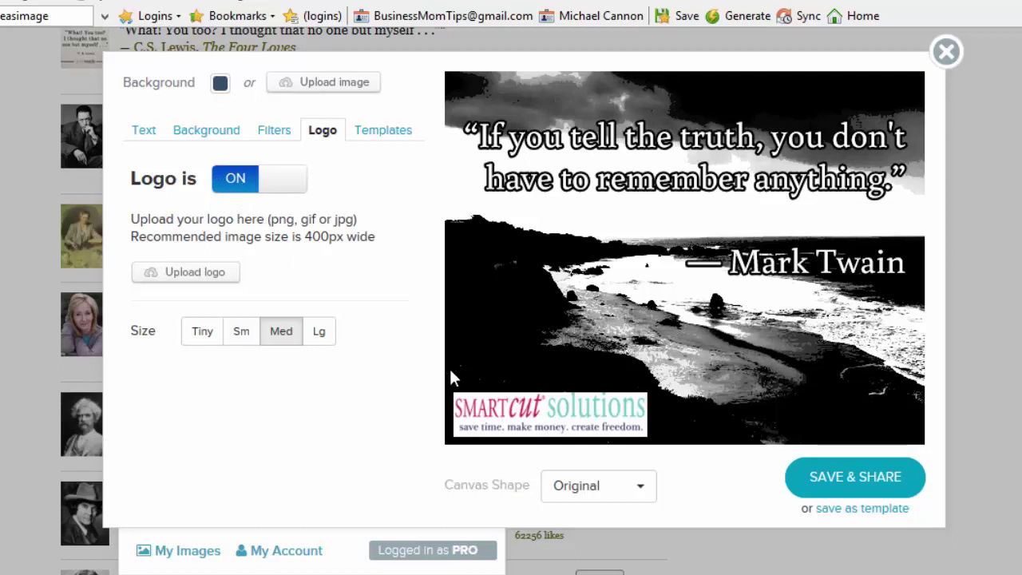
- Try the logo at the Tiny, Sm and Lg sizes, and return it to Med
click(318, 347)
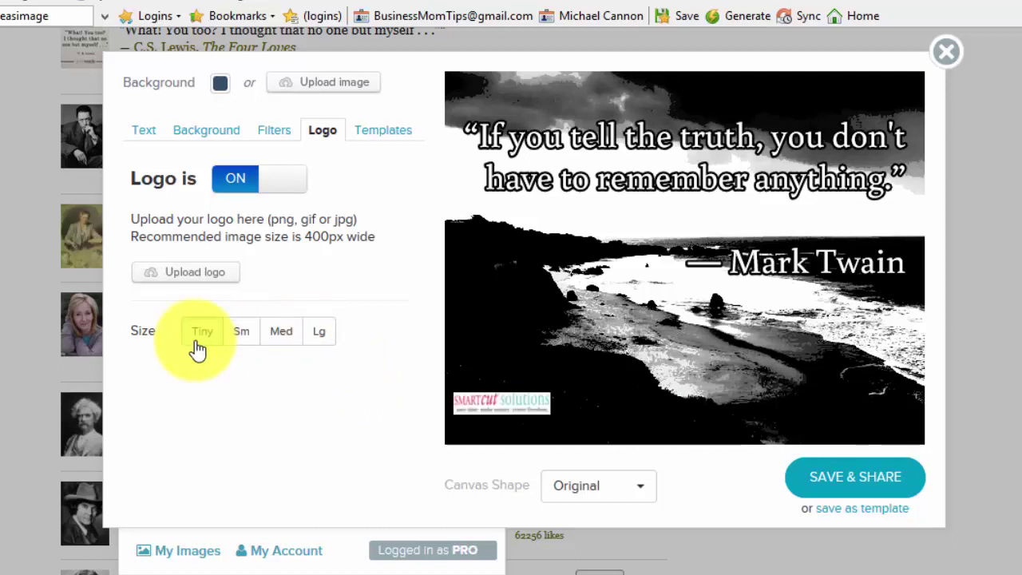
click(276, 339)
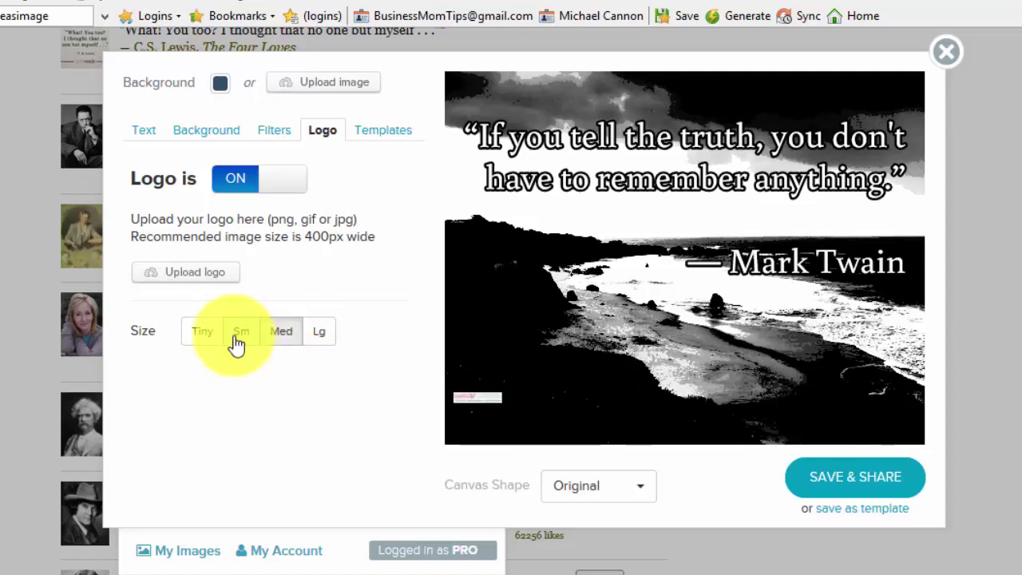
click(237, 340)
click(319, 339)
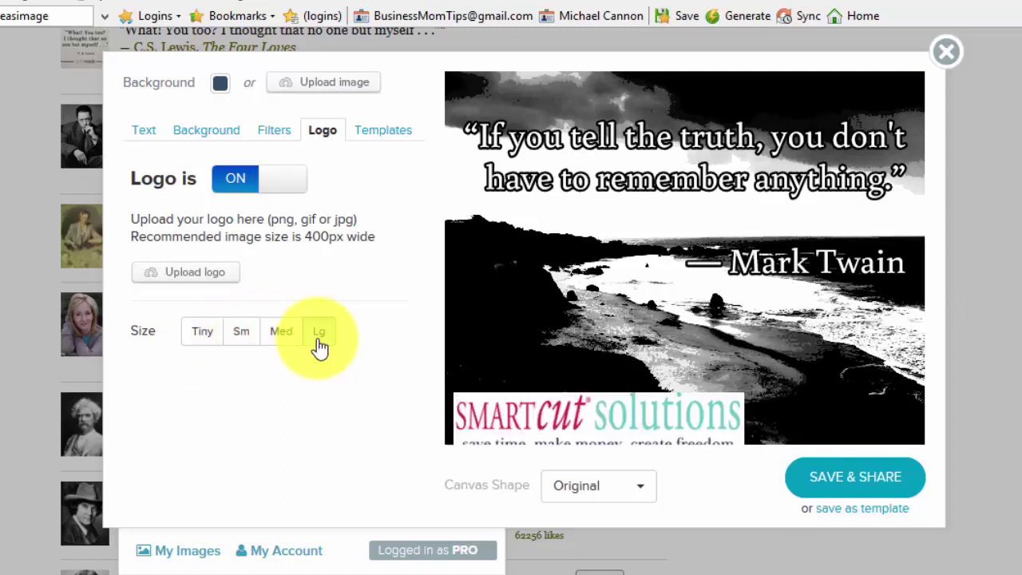
click(294, 342)
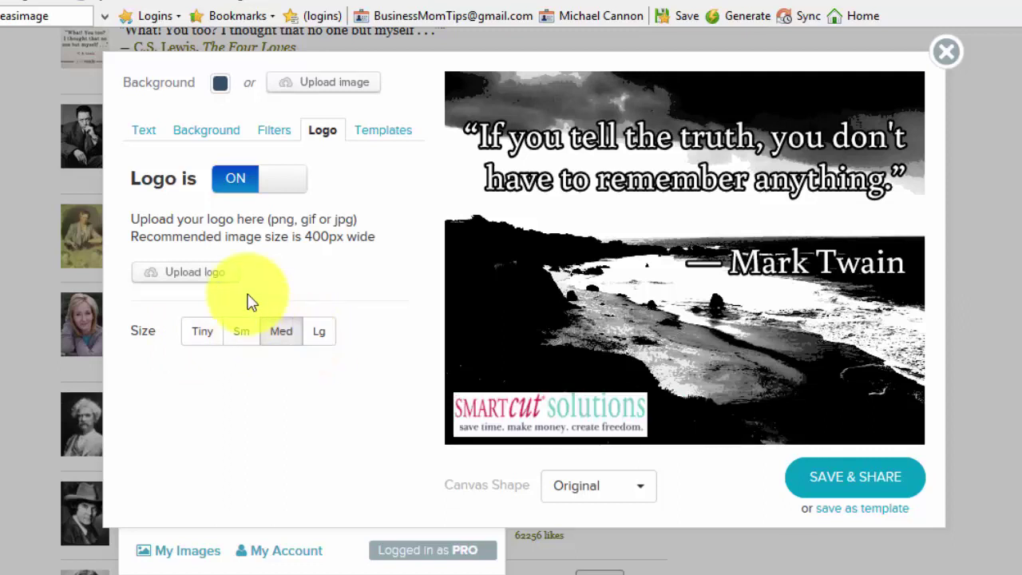
- Look over the sources offered for uploading a logo file, and close the upload window
click(206, 285)
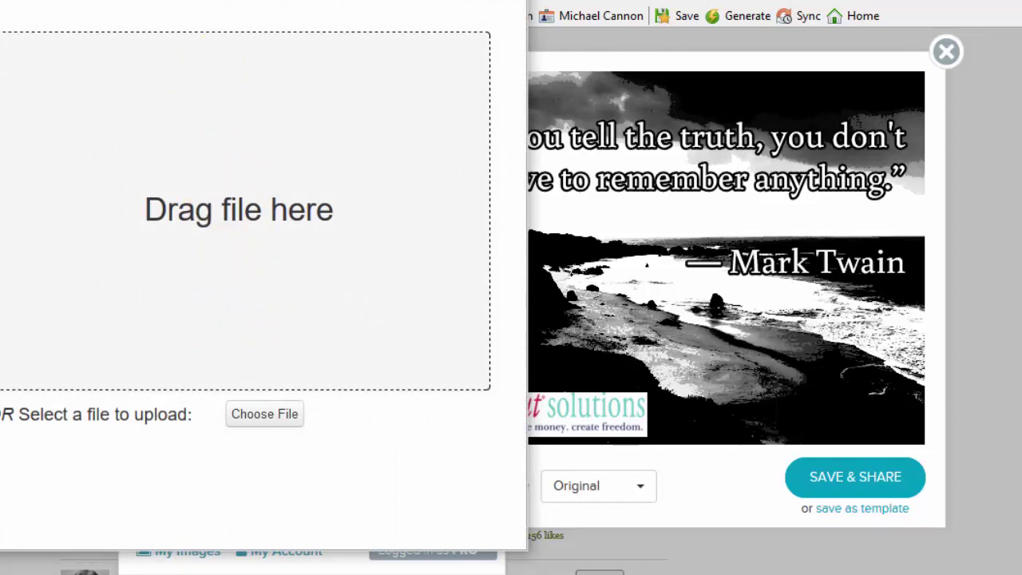
drag(260, 0, 455, 9)
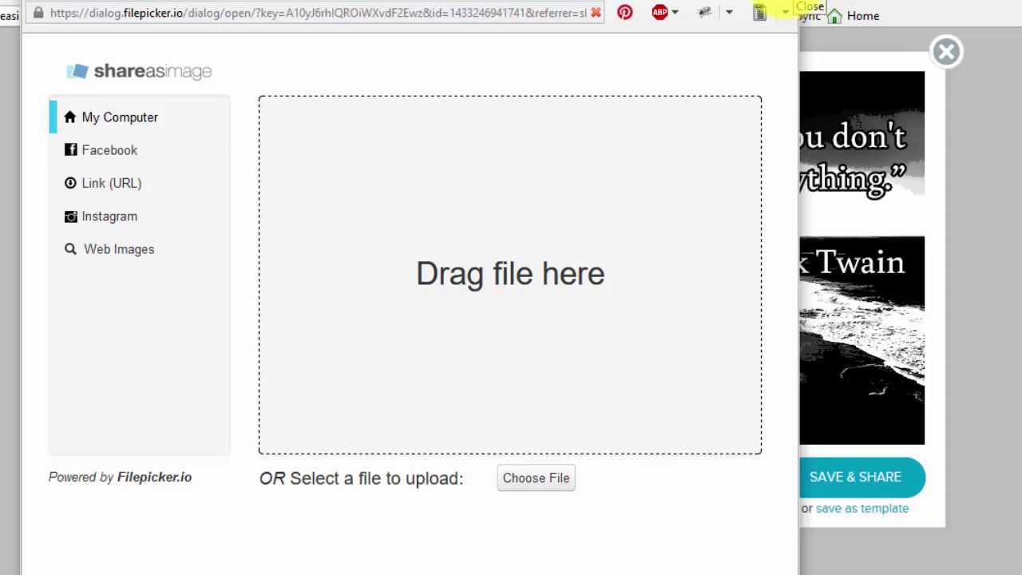
click(786, 8)
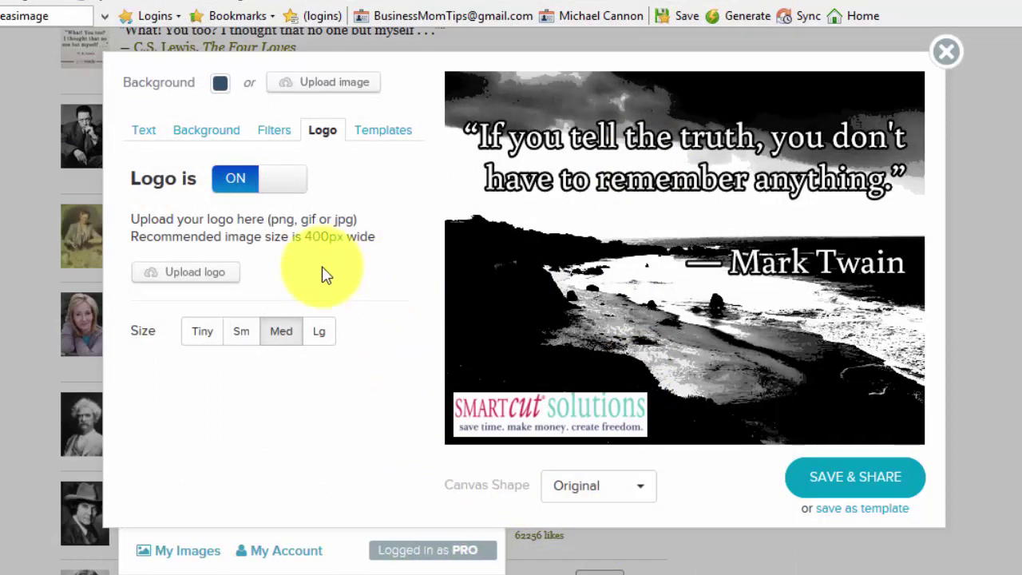
- Save the finished quote image, view its share page and close that page
click(144, 132)
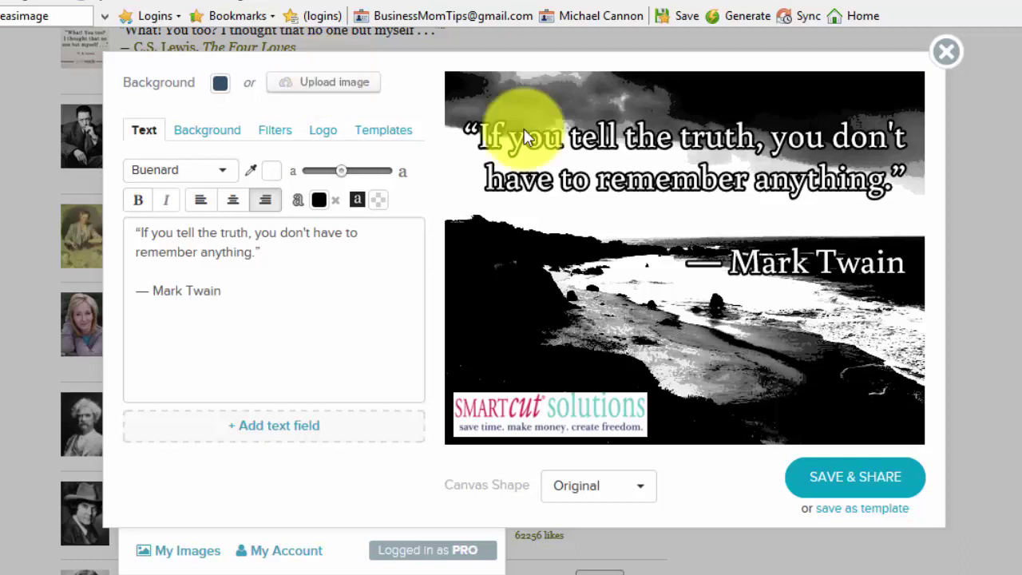
click(878, 484)
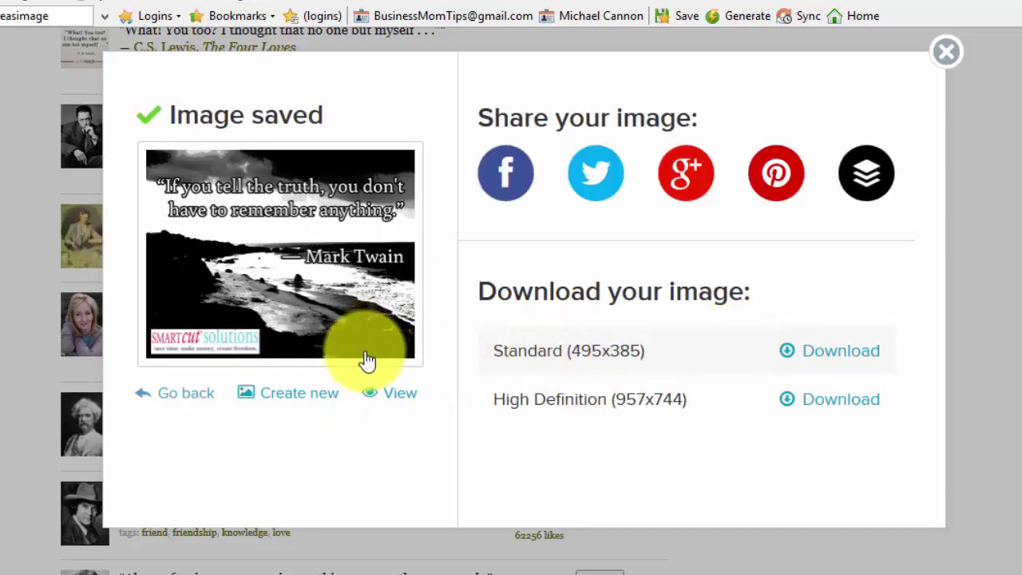
click(395, 402)
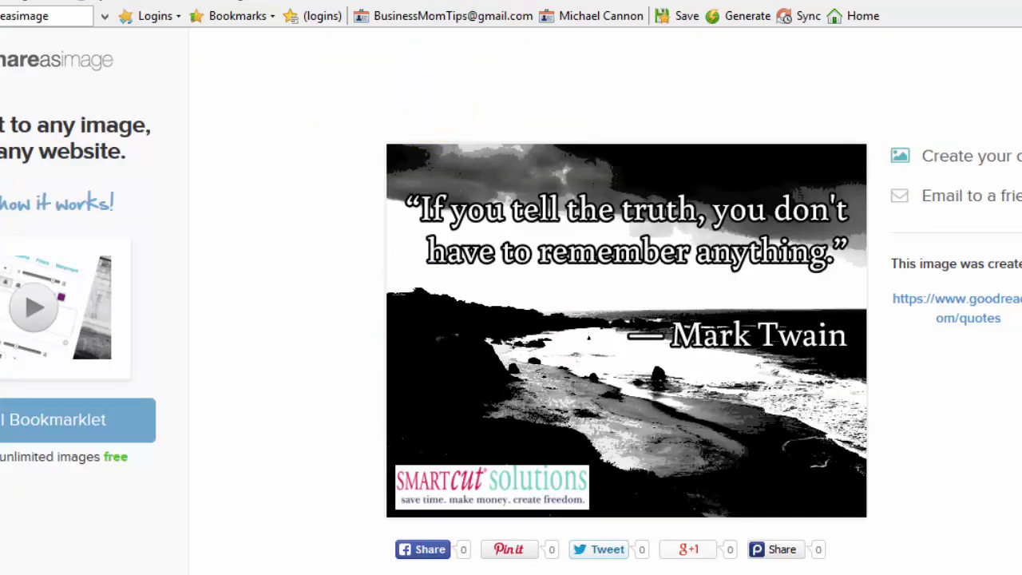
key(ctrl+w)
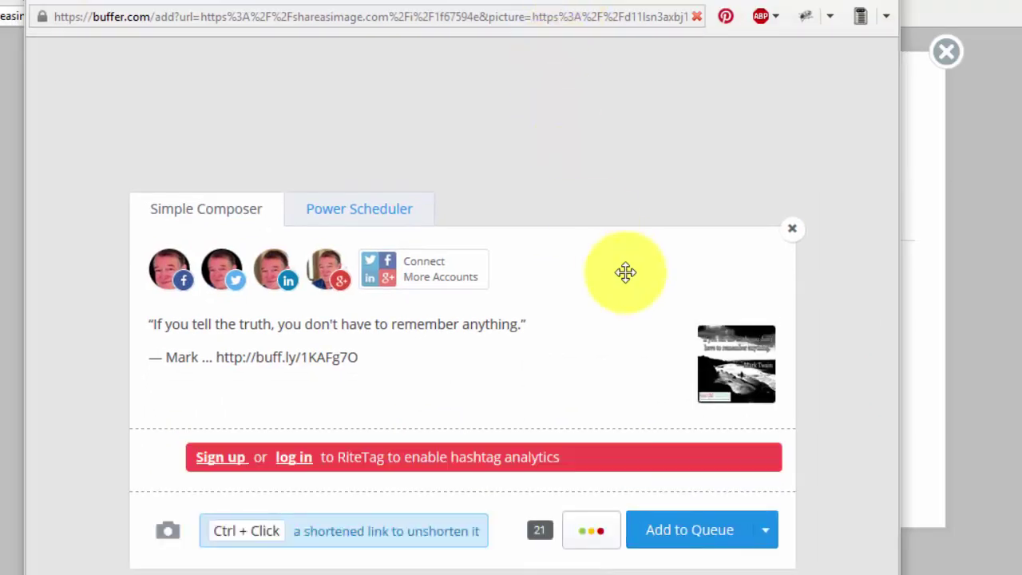
- Add the quote image post to the Buffer queue and close the Buffer window
click(683, 532)
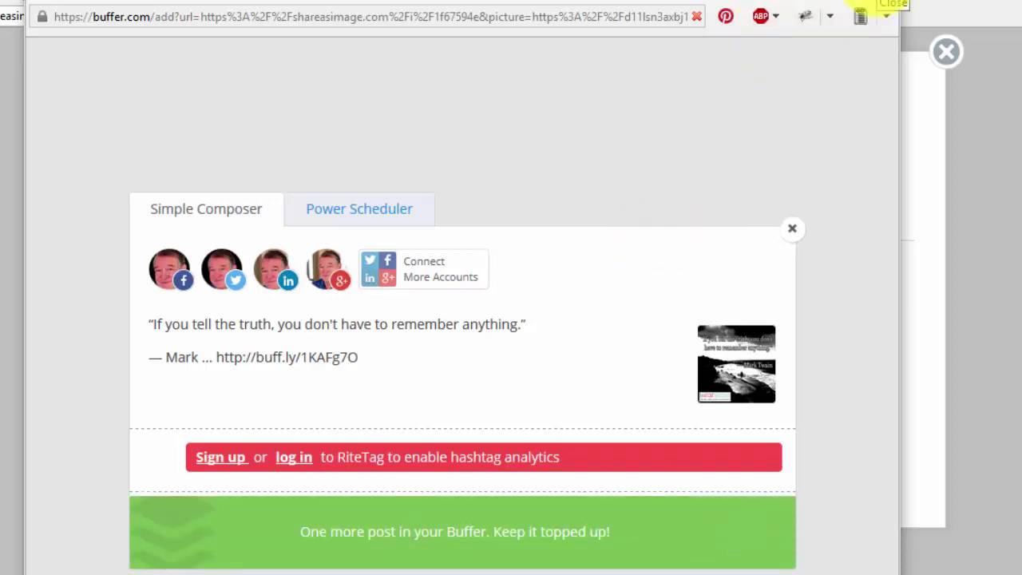
click(883, 6)
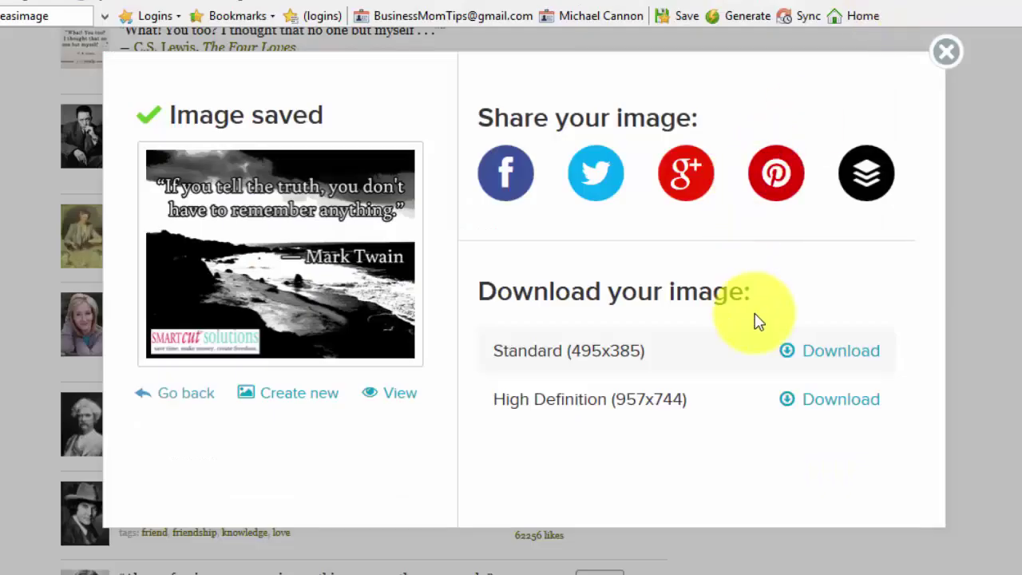
- Download the image as files in Standard (495x385) and High Definition (957x744) sizes, and close the image editor
click(824, 357)
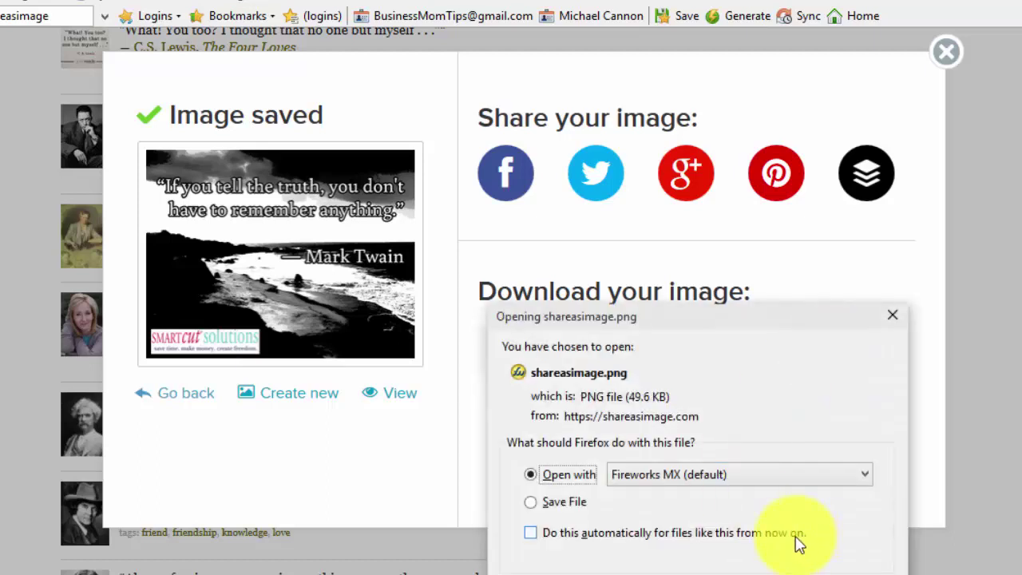
click(574, 503)
click(771, 569)
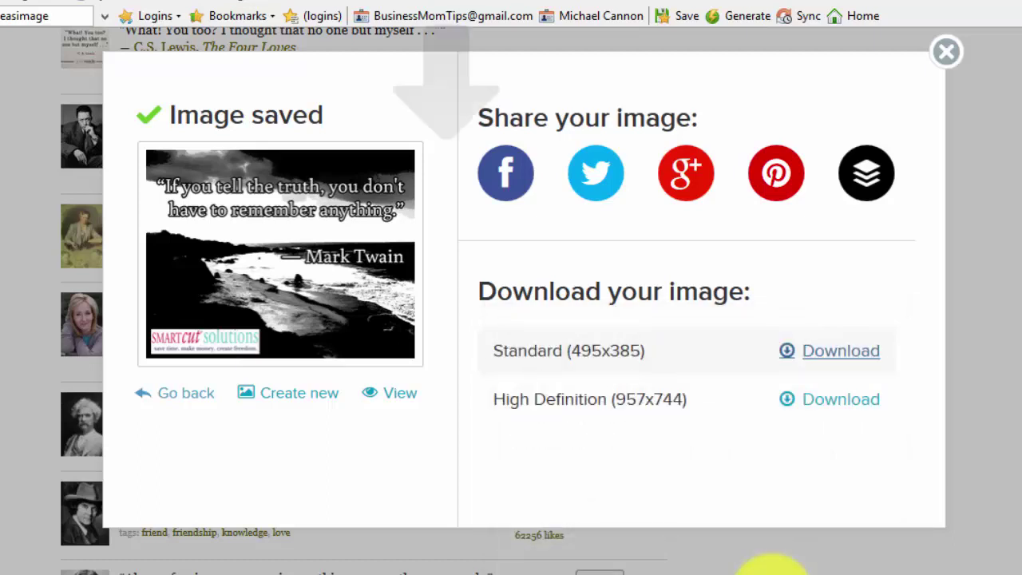
click(788, 400)
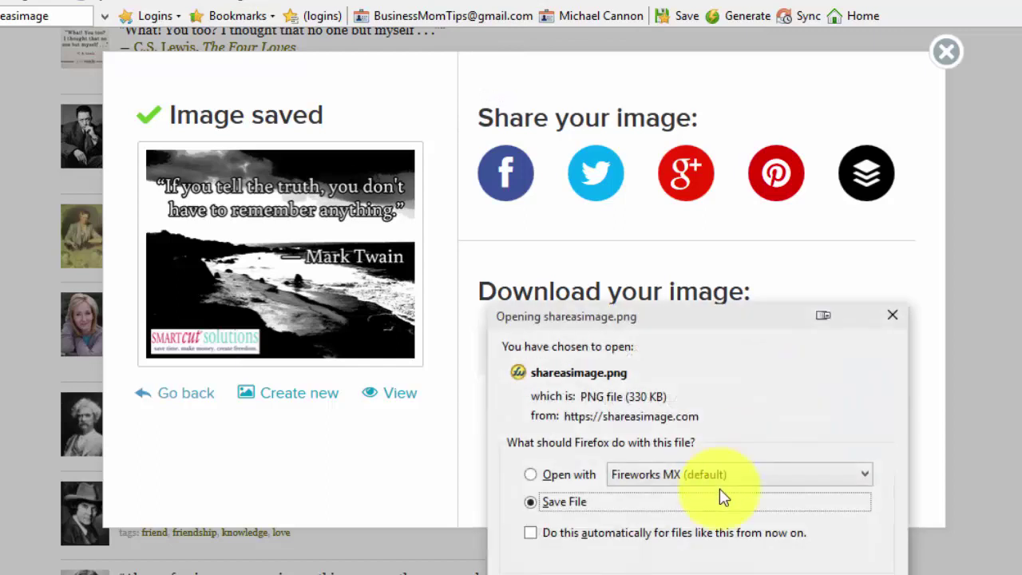
click(770, 569)
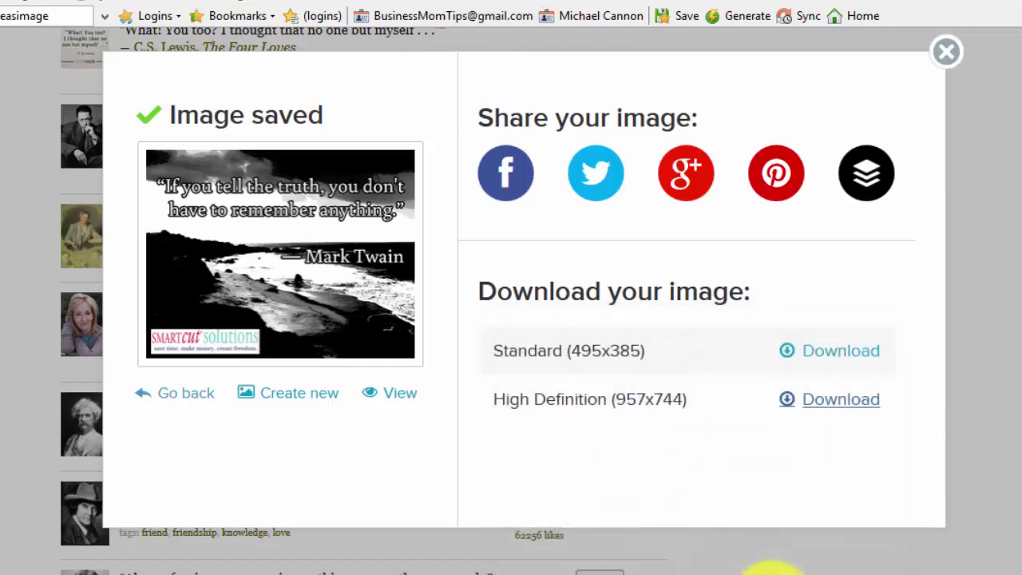
click(946, 56)
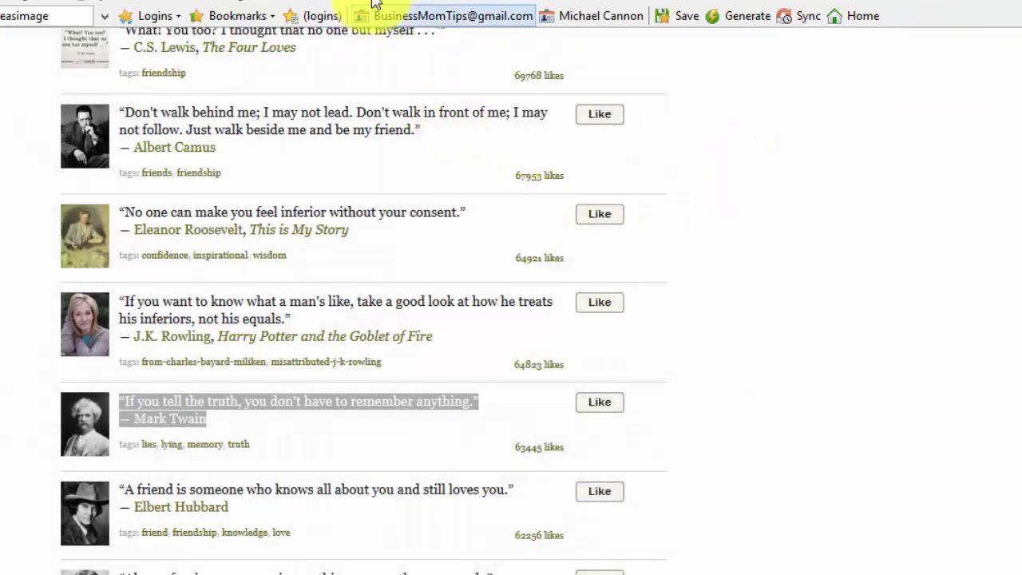